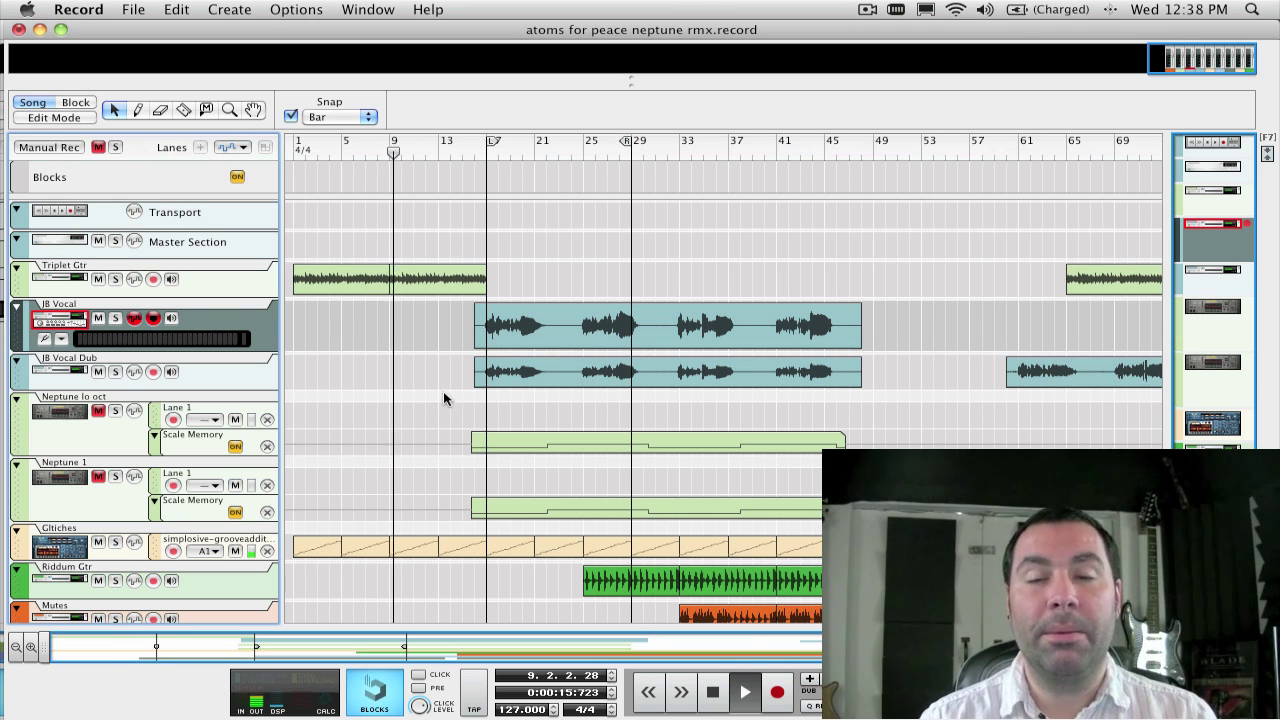
Step: Mute the JB Vocal and JB Vocal Dub tracks during playback
click(99, 372)
click(99, 317)
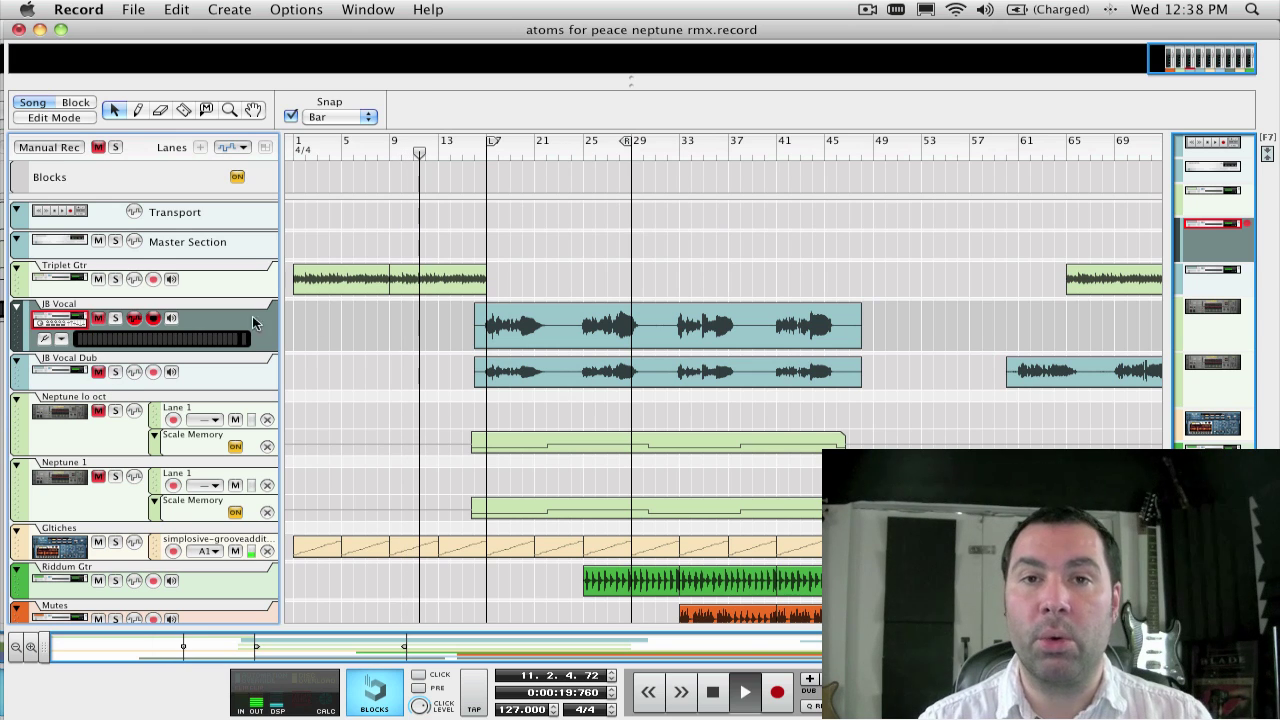
scroll(490, 369, down, 3)
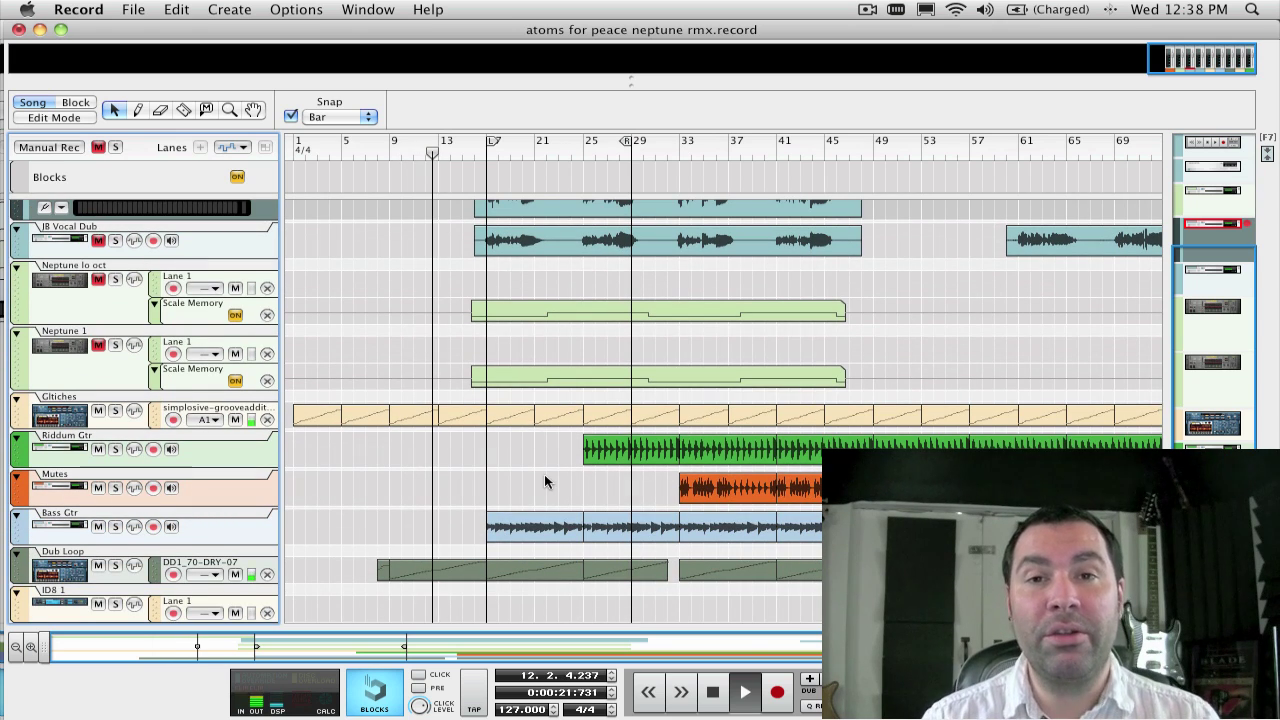
scroll(544, 480, up, 3)
scroll(545, 476, right, 3)
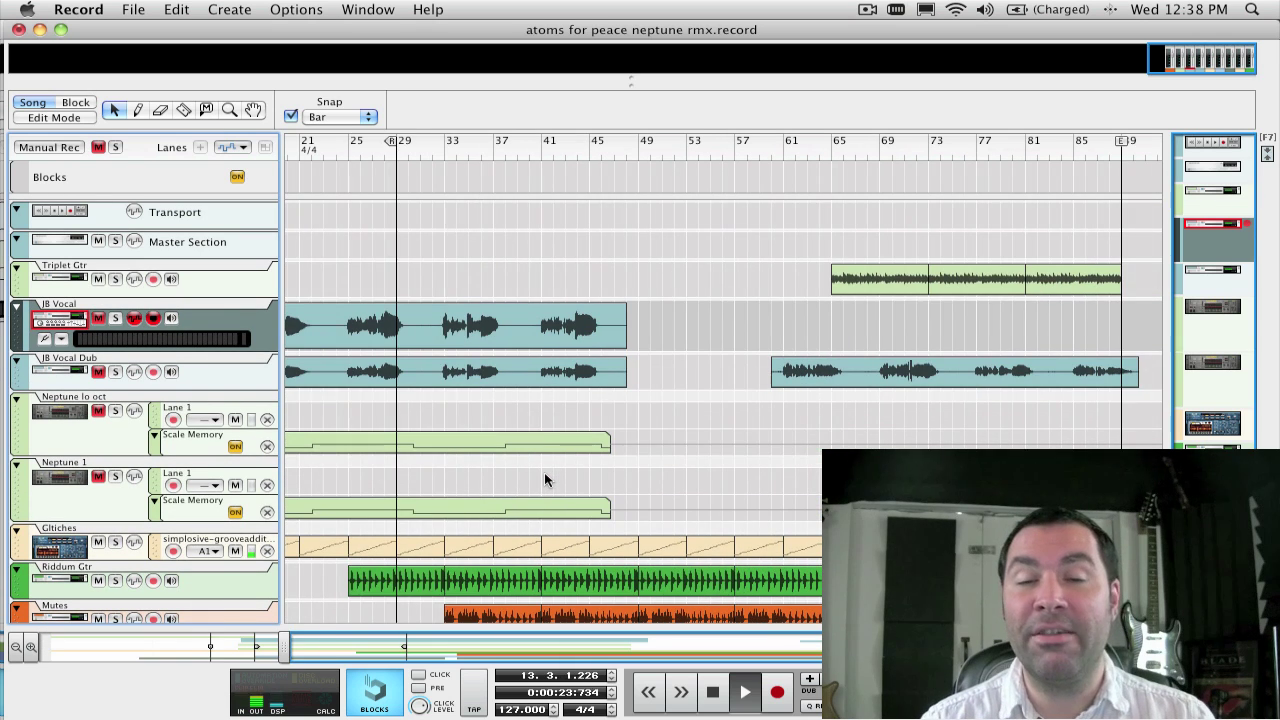
scroll(545, 476, left, 3)
scroll(545, 476, down, 3)
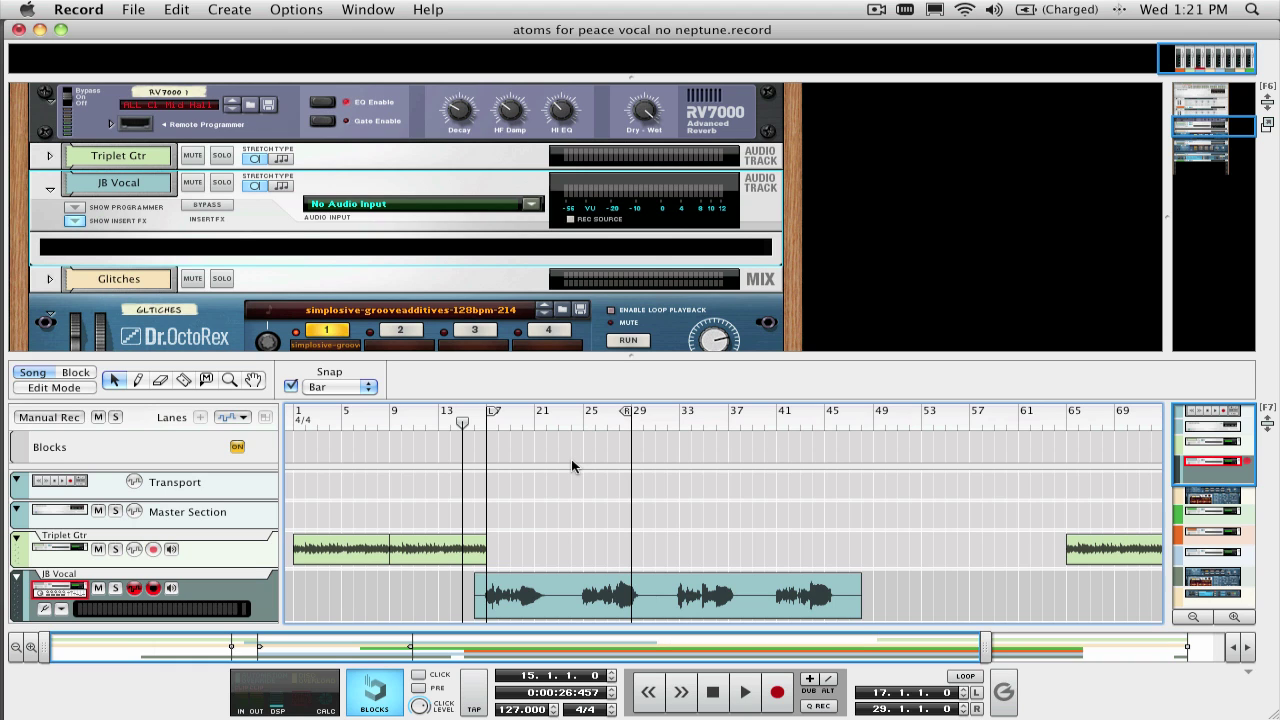
Step: Play the untreated JB Vocal clip with looping switched off to hear its pitch, and stop playback
scroll(551, 466, down, 3)
scroll(551, 466, up, 2)
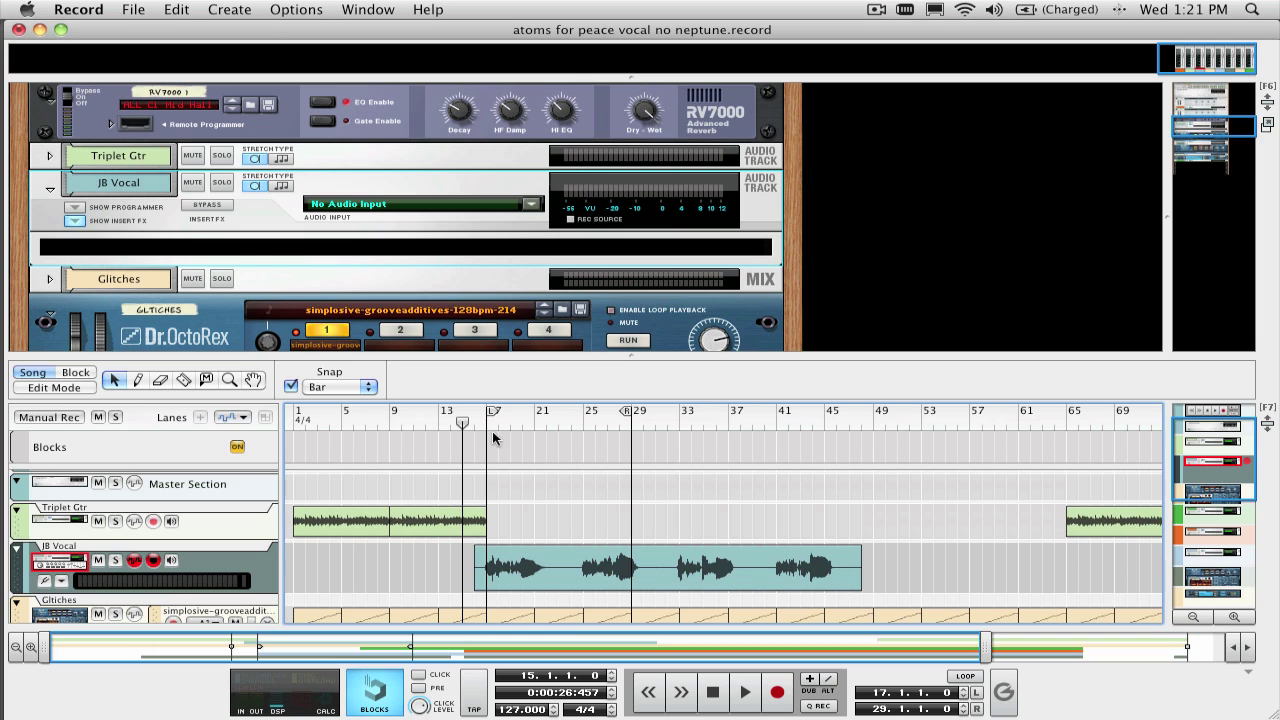
key(space)
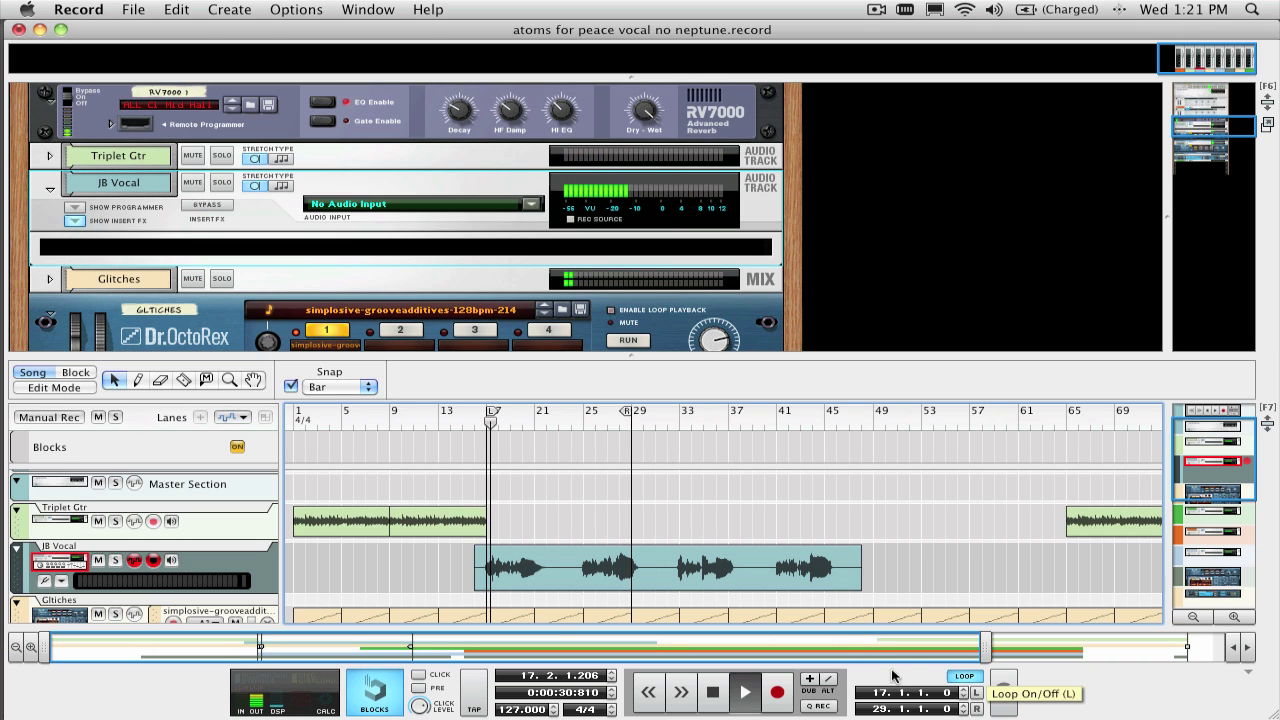
click(960, 678)
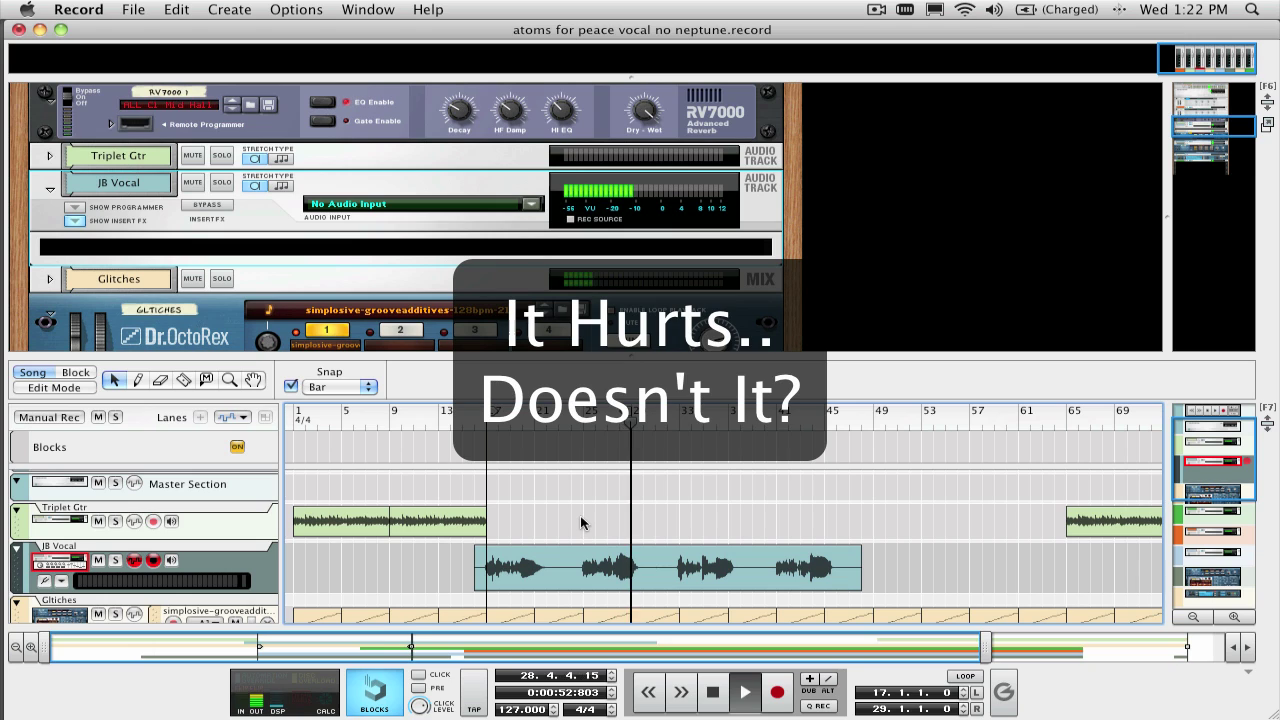
key(space)
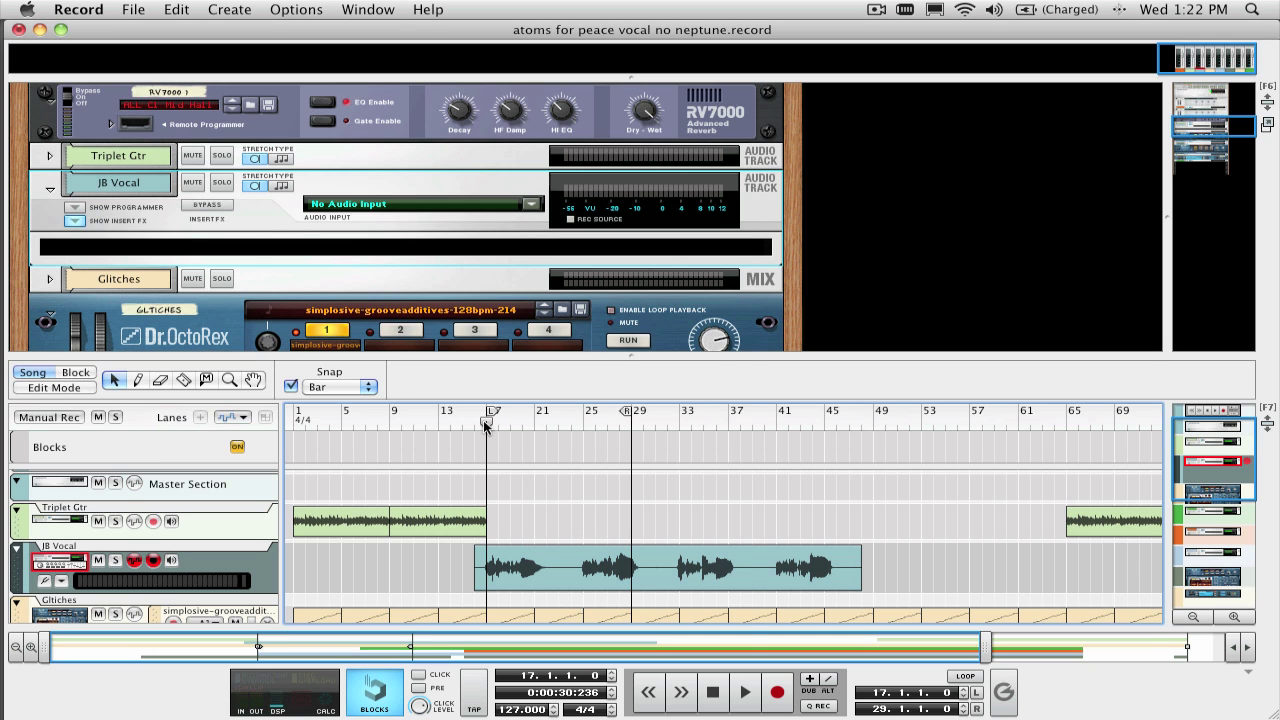
Step: Create a Neptune Pitch Adjuster on the JB Vocal audio track
right_click(413, 183)
mouse_move(563, 335)
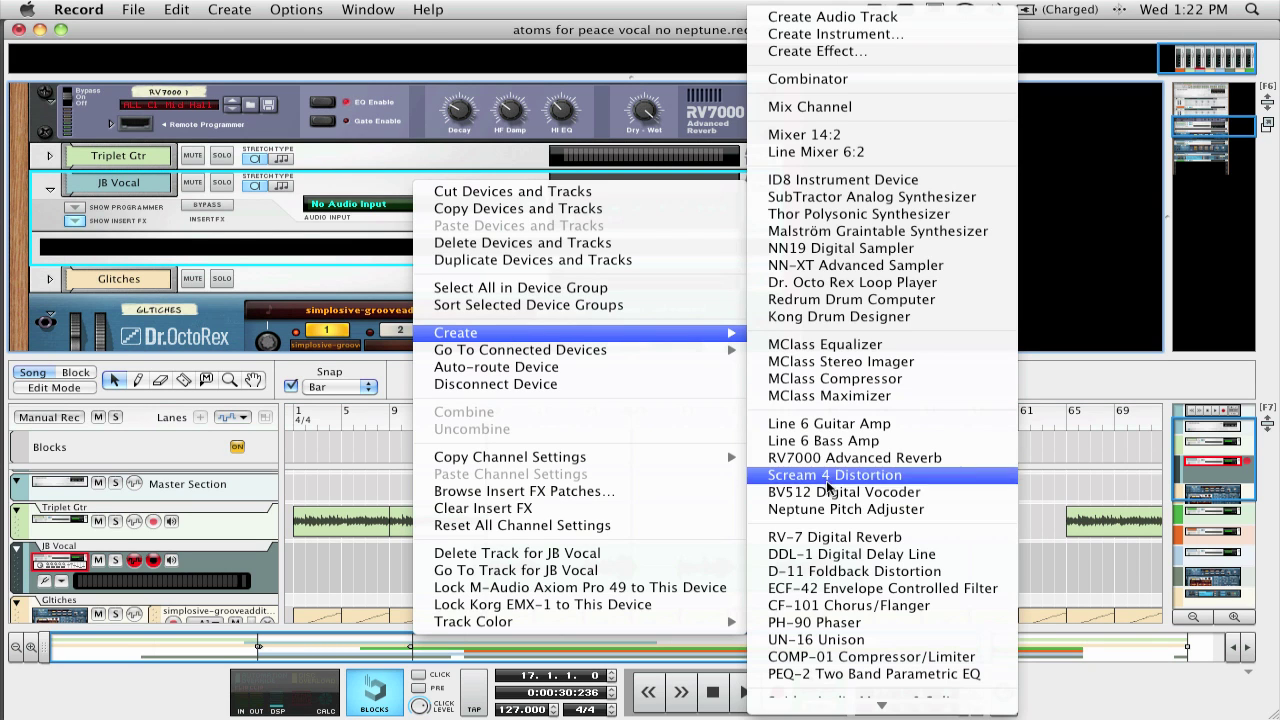
click(845, 509)
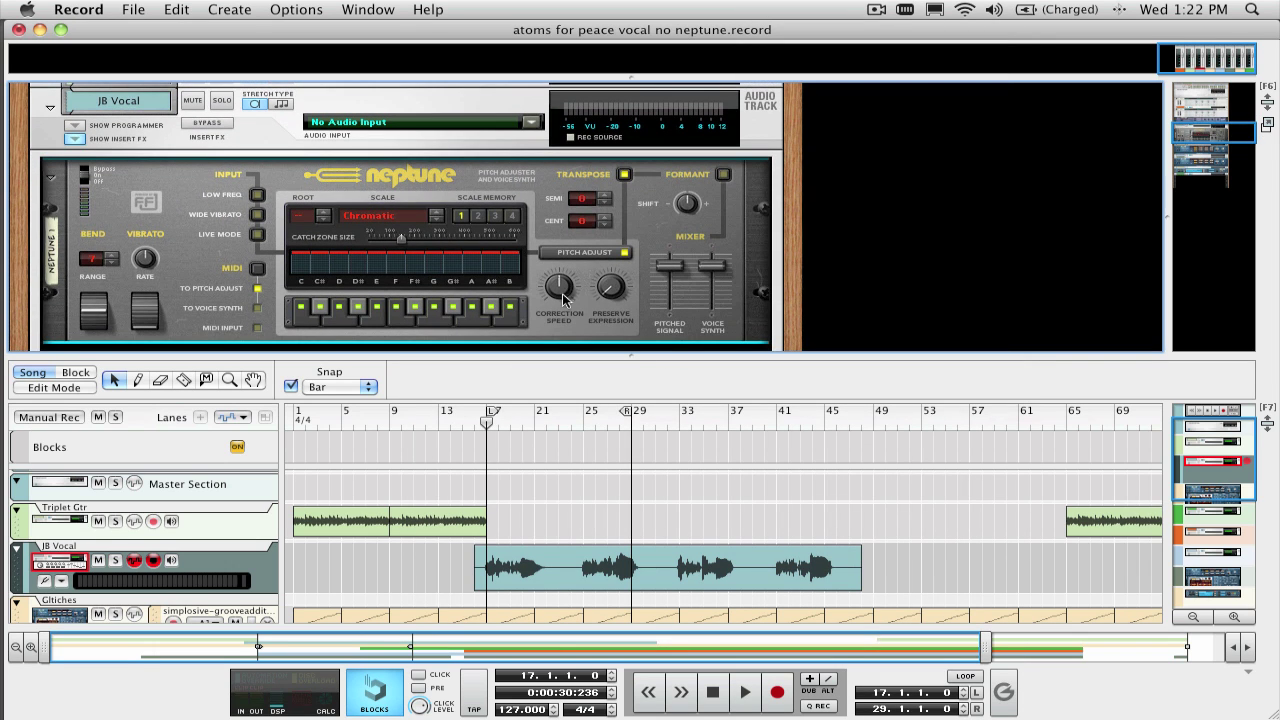
Step: Play the vocal from bar 16 and limit Neptune's scale to G#, A and B by disabling all other notes
click(478, 421)
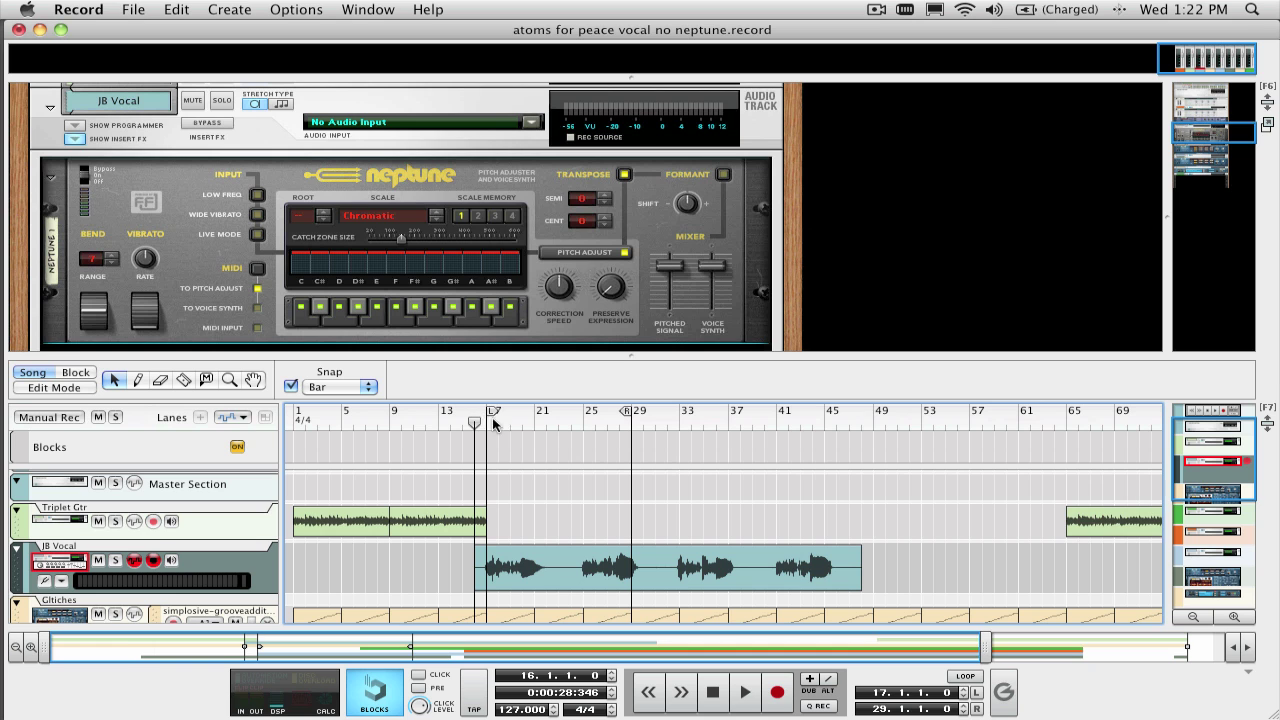
key(space)
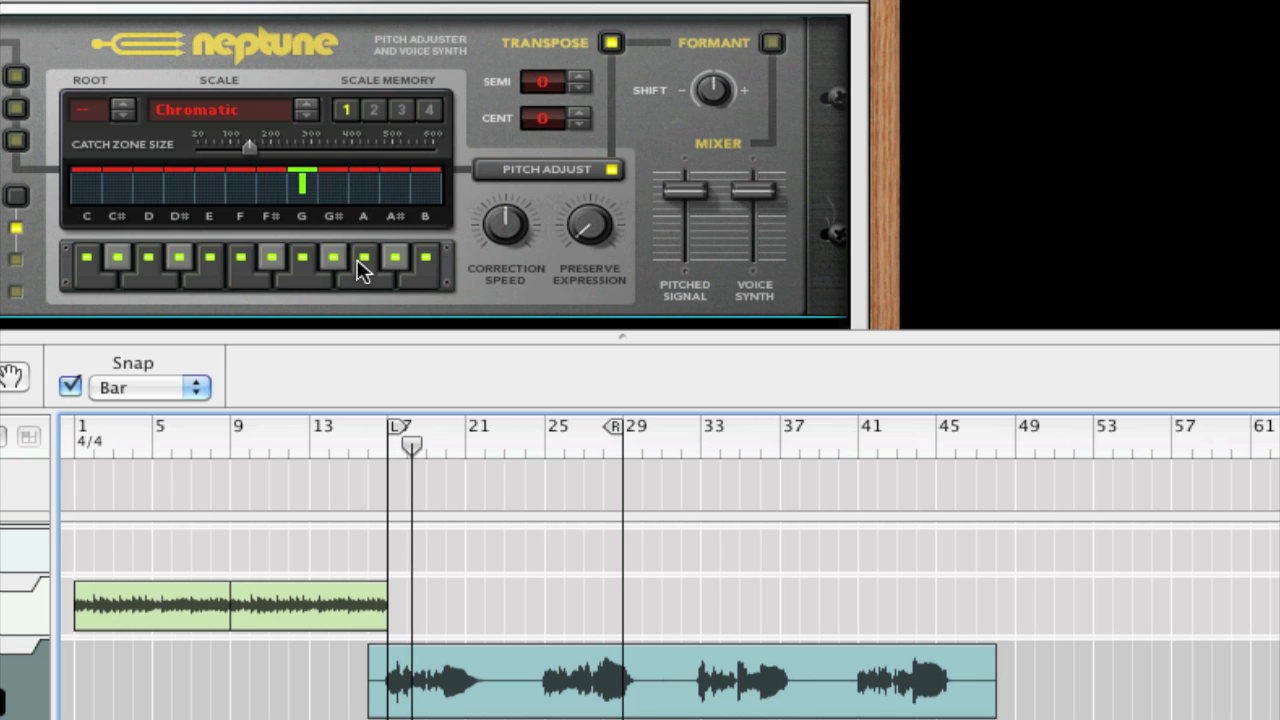
click(302, 262)
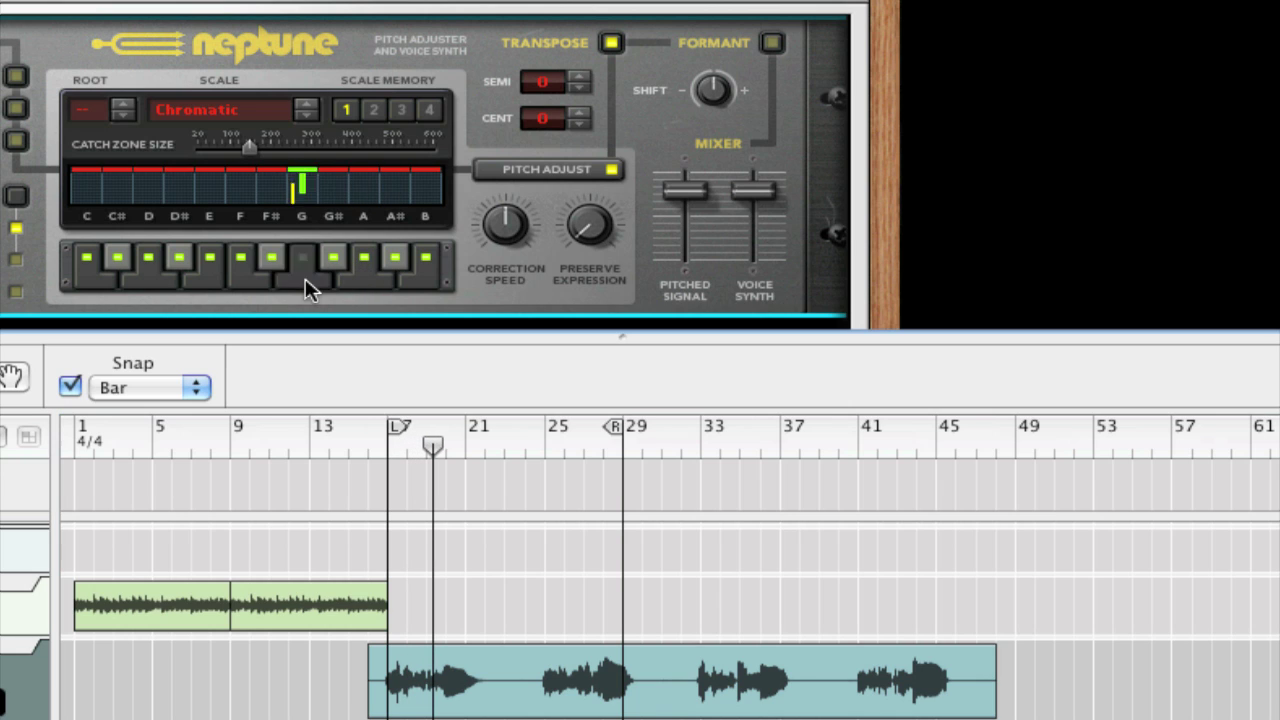
click(271, 257)
click(242, 265)
click(210, 270)
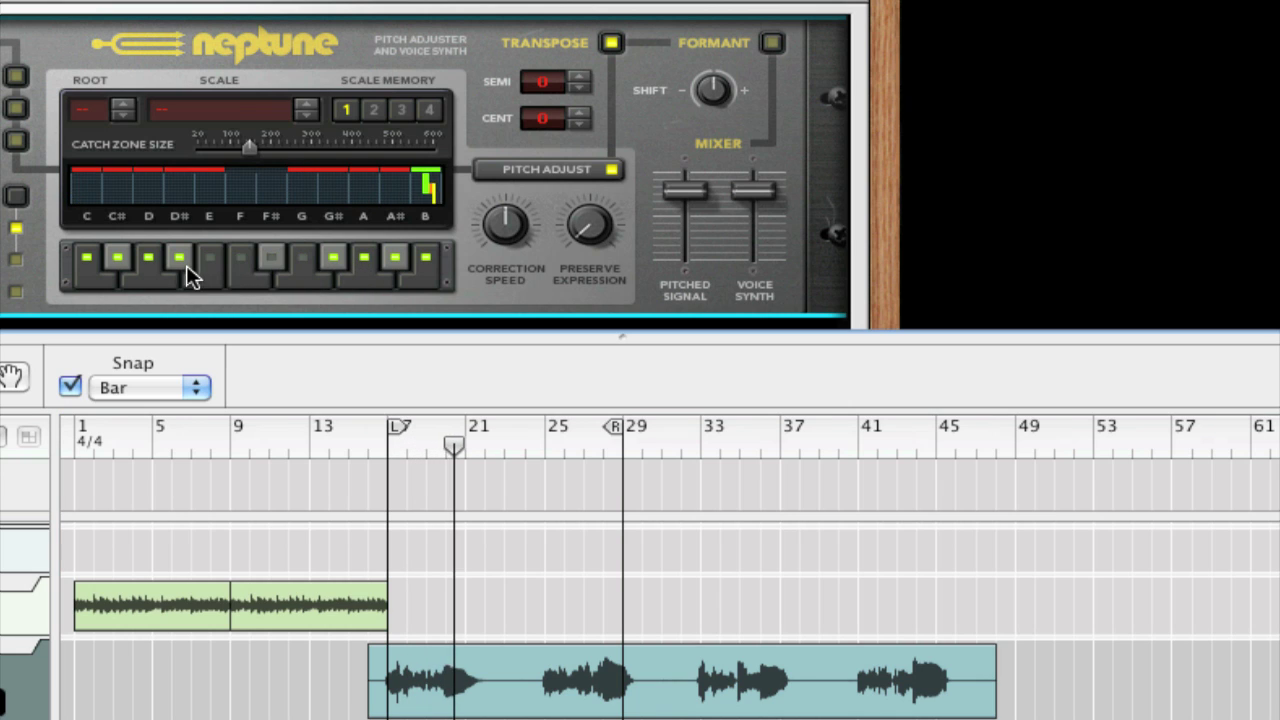
click(179, 270)
click(148, 270)
click(117, 270)
click(94, 277)
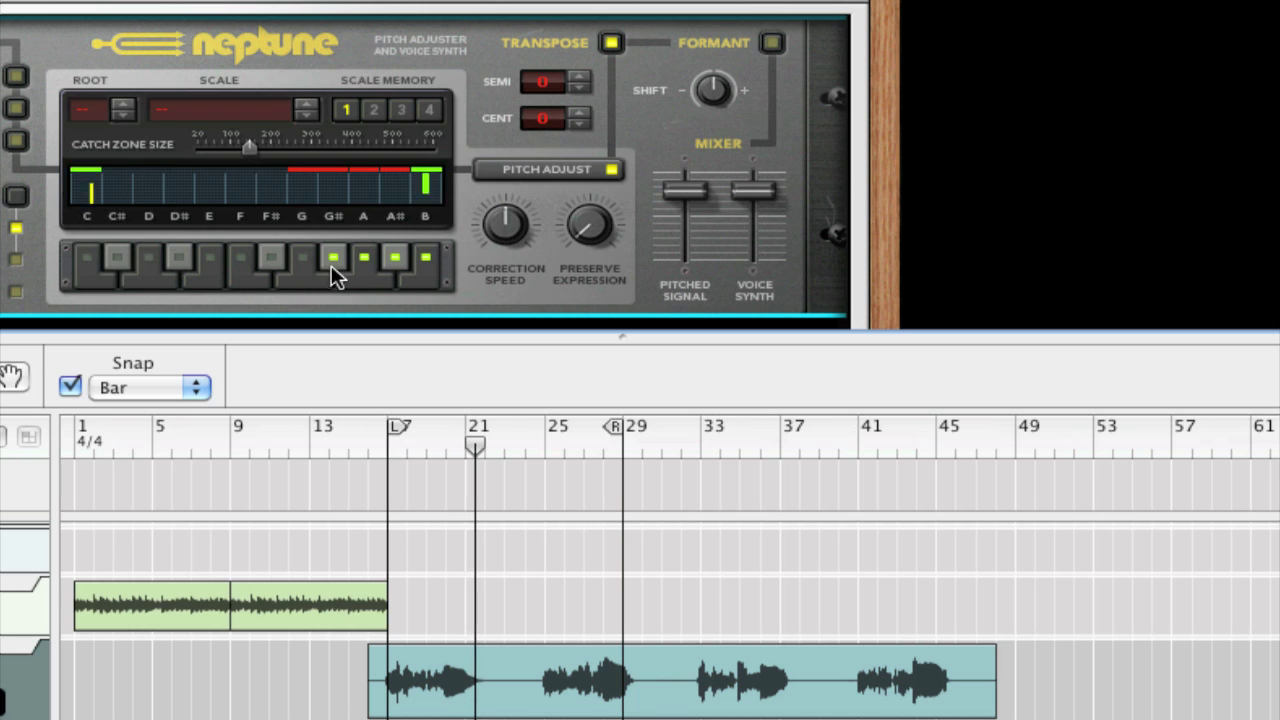
click(391, 252)
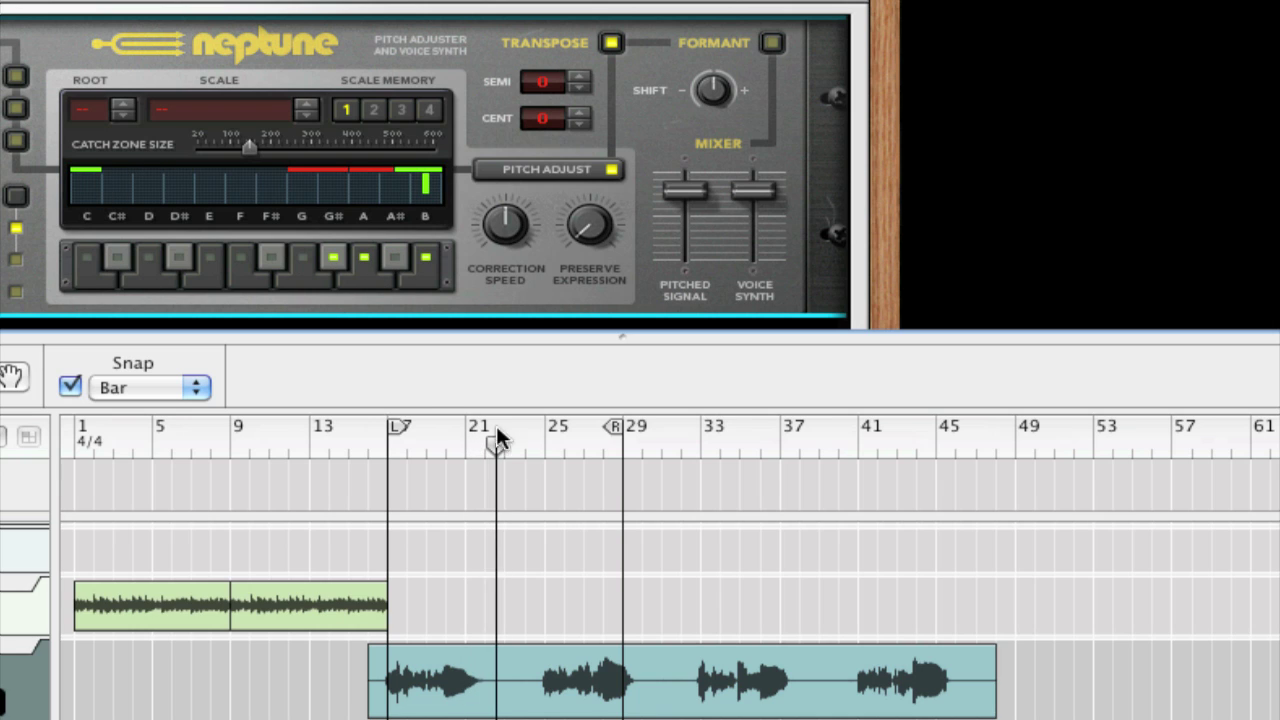
Step: Play the vocal from bar 17 and widen Neptune's Catch Zone Size to about 250 cents
click(381, 441)
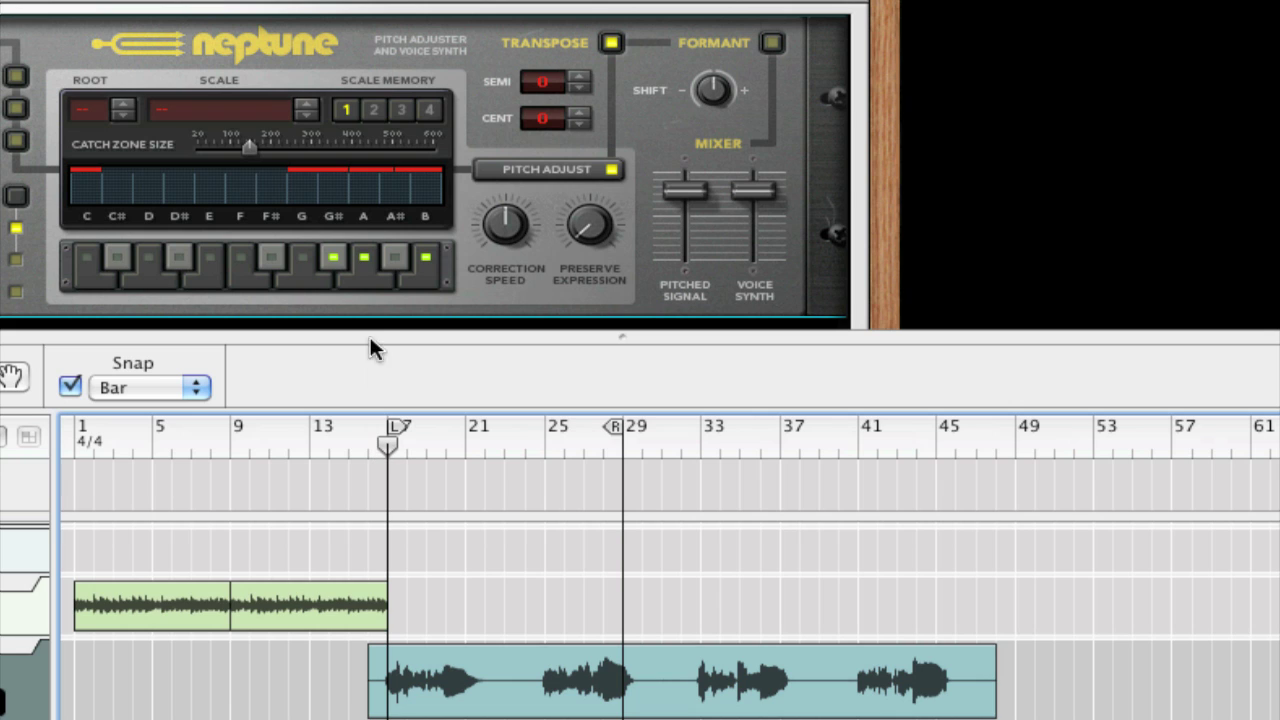
key(space)
drag(251, 149, 290, 148)
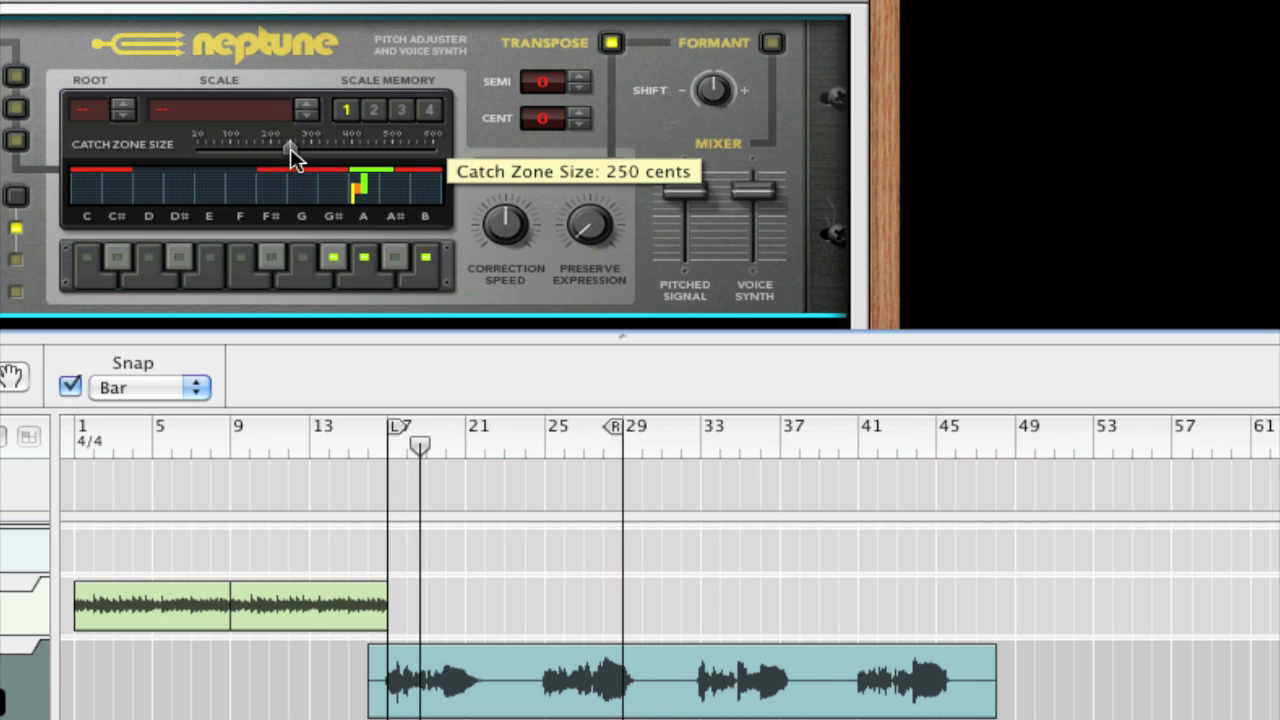
drag(290, 148, 292, 148)
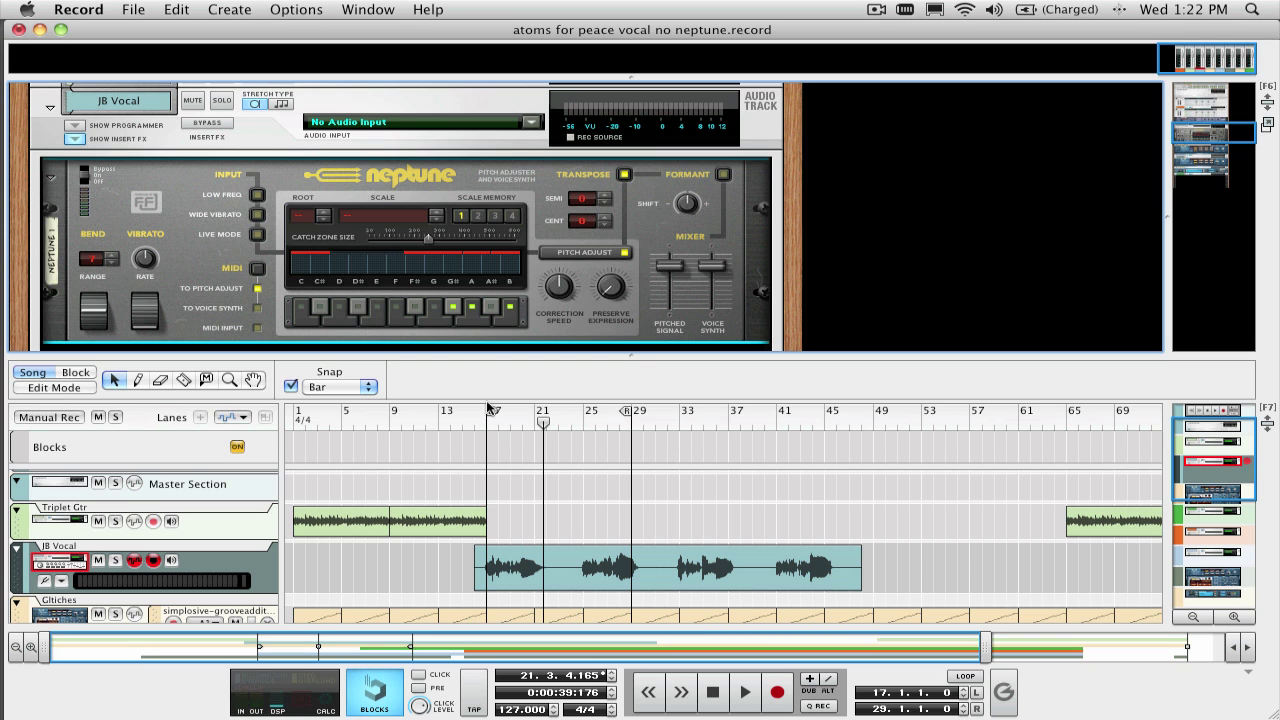
Step: Enable Wide Vibrato on Neptune and raise its Correction Speed while playing the vocal from bar 16
click(258, 217)
click(480, 418)
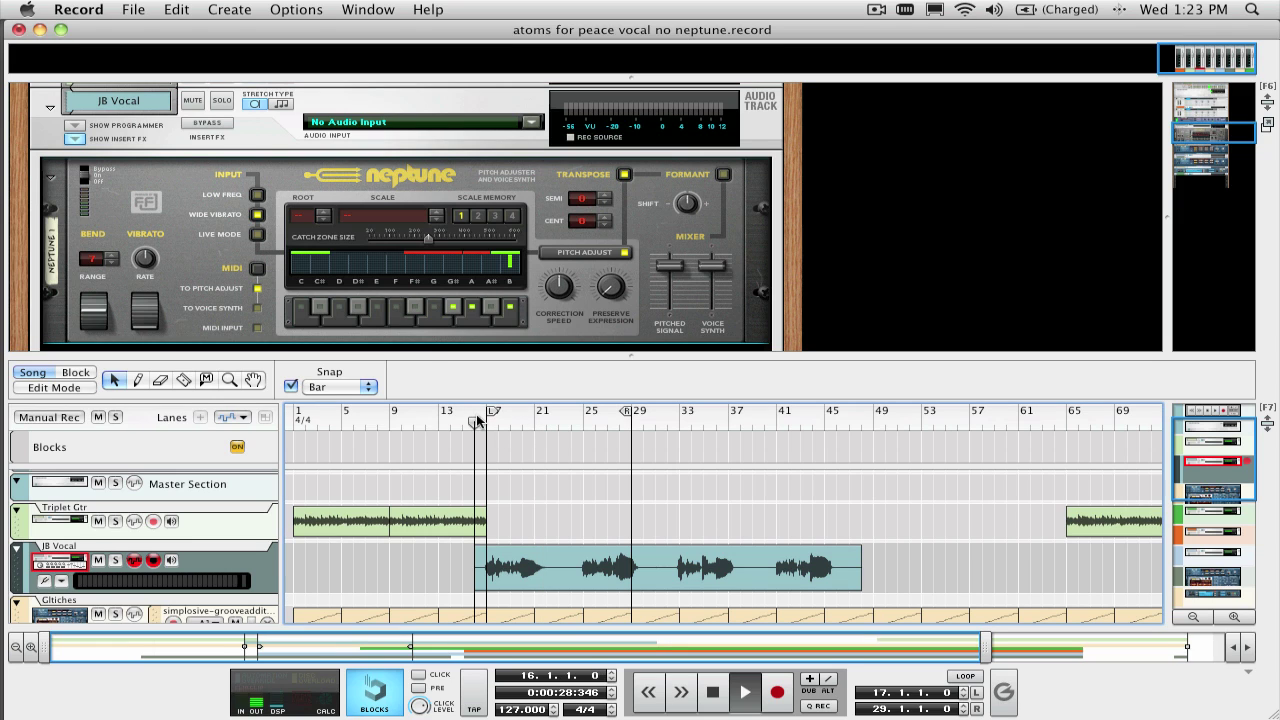
key(space)
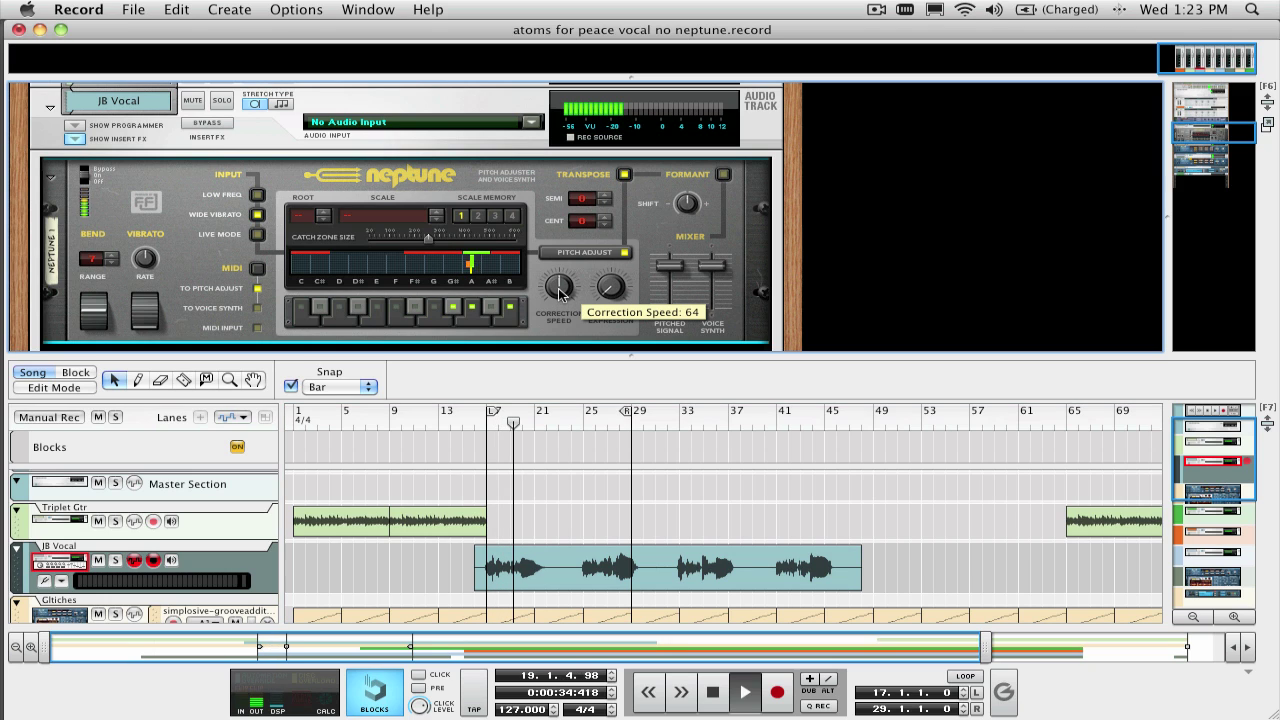
drag(559, 291, 562, 288)
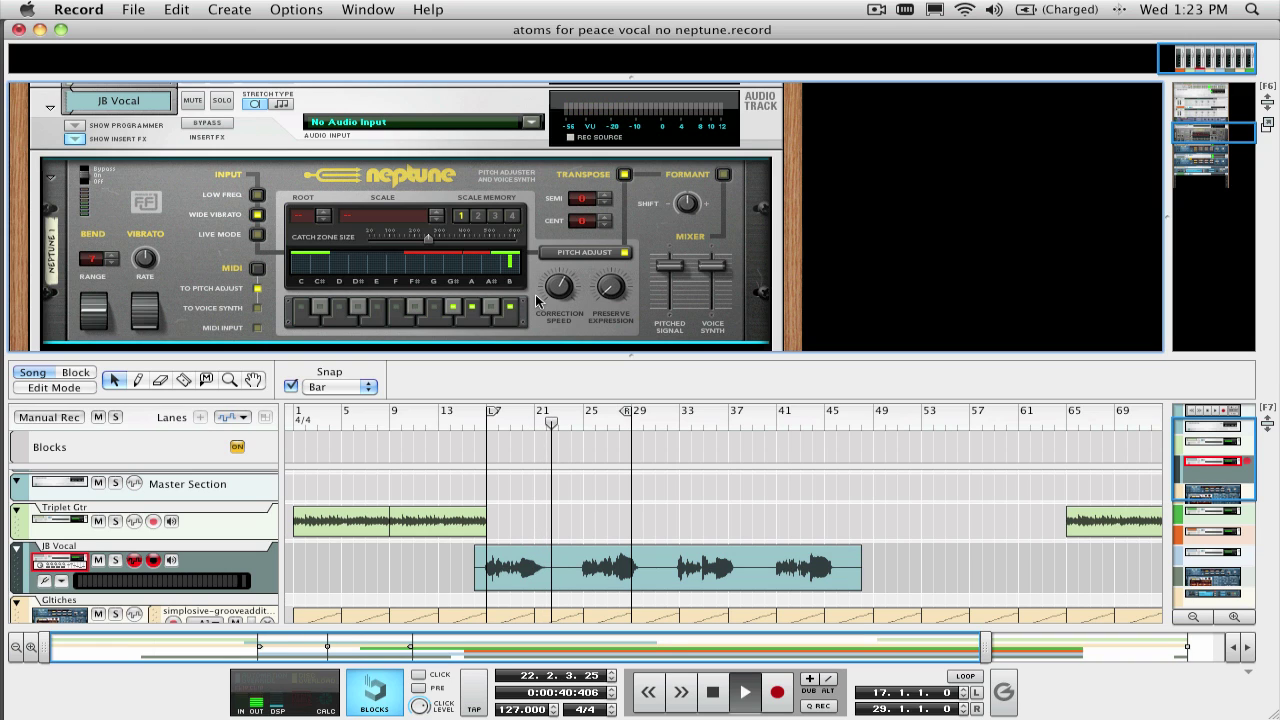
Step: Toggle Wide Vibrato off and on during playback to compare its effect, leaving it enabled, and stop playback
click(257, 214)
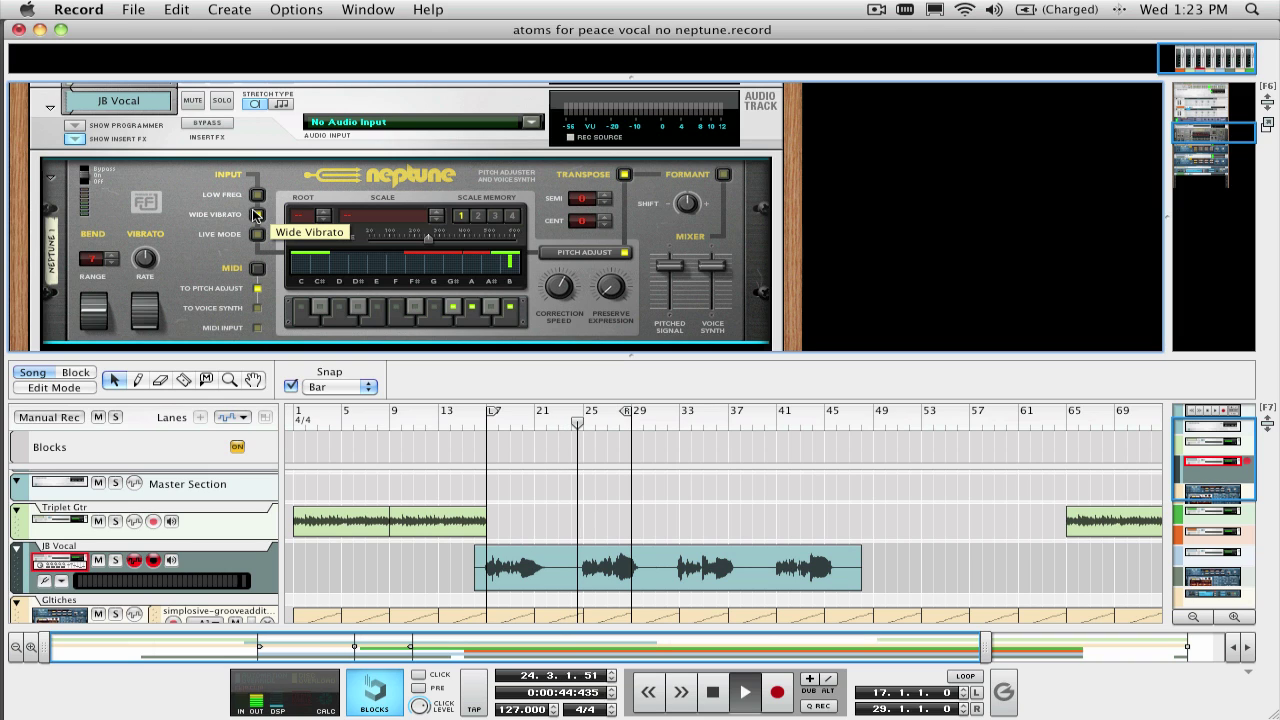
click(257, 214)
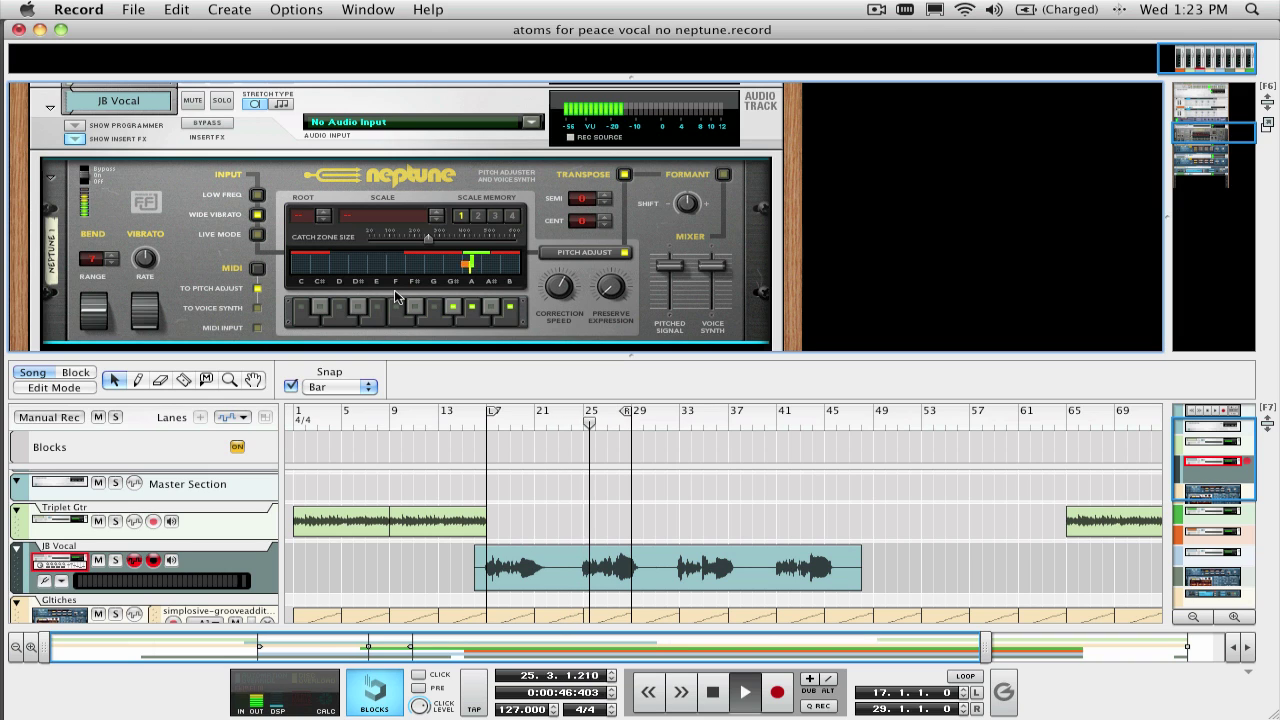
click(257, 214)
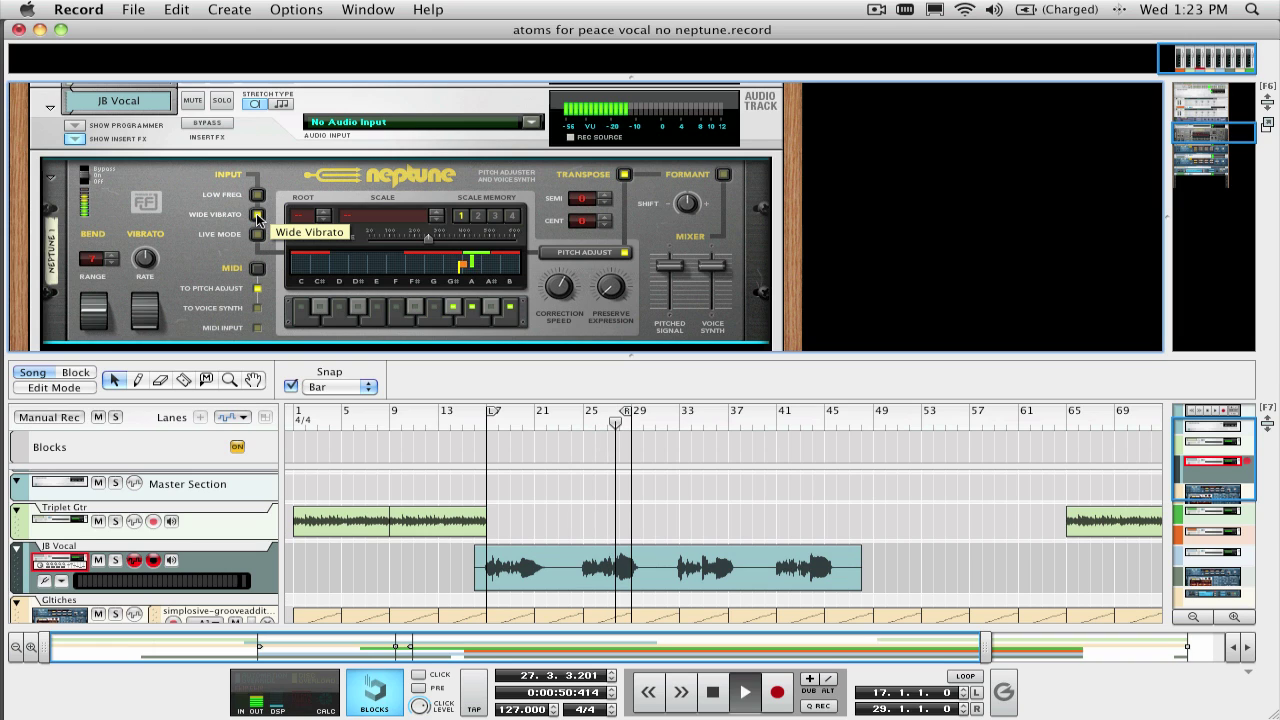
key(space)
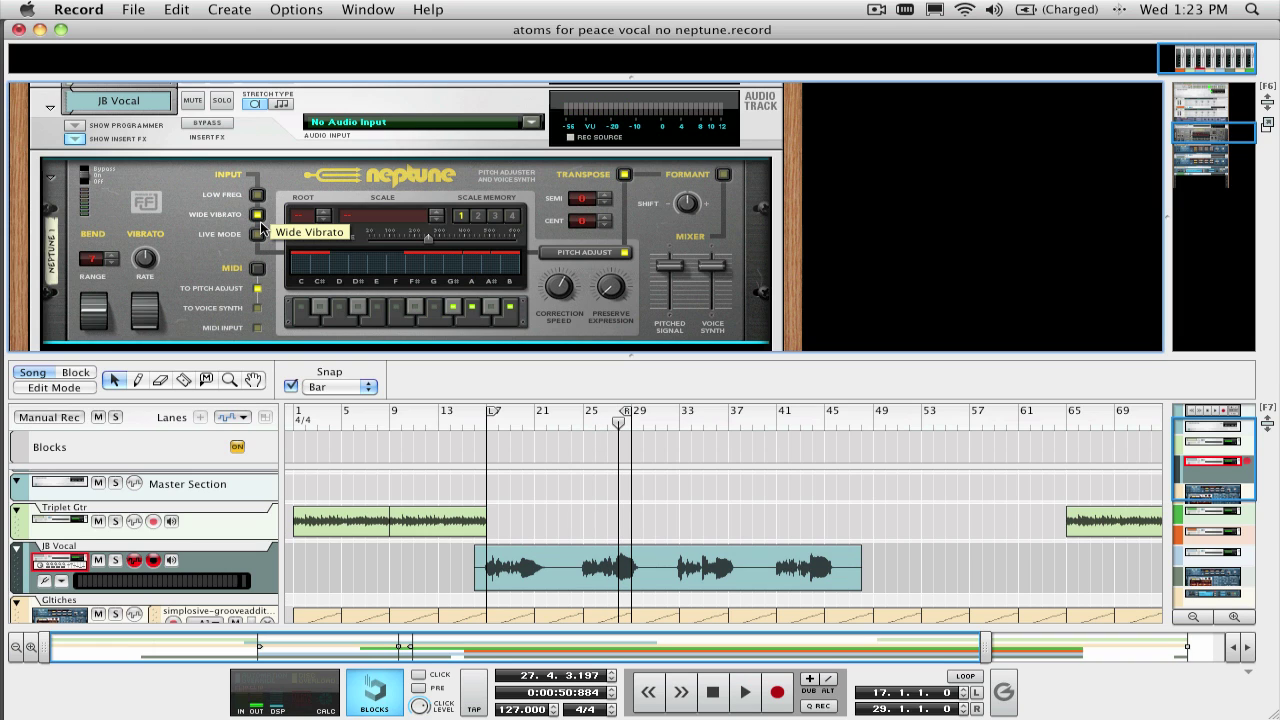
Step: Listen to the first corrected vocal phrase from bar 17 and stop playback
click(509, 421)
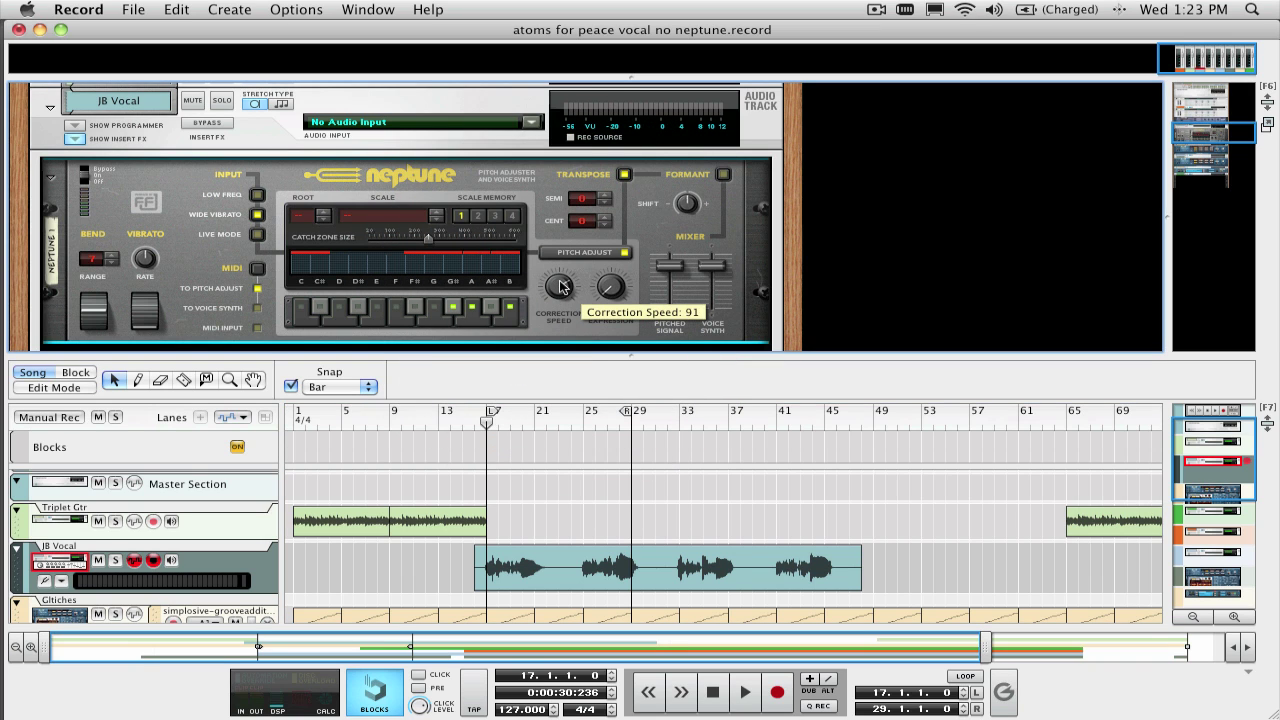
key(space)
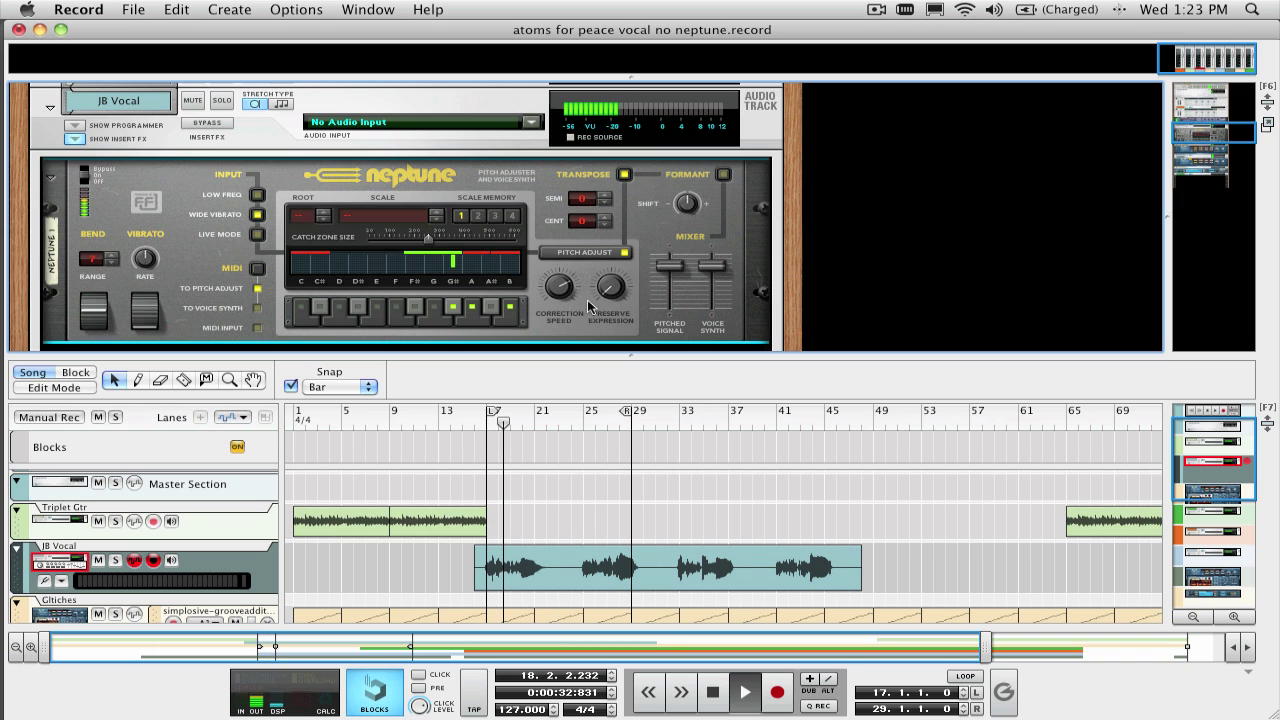
mouse_move(609, 291)
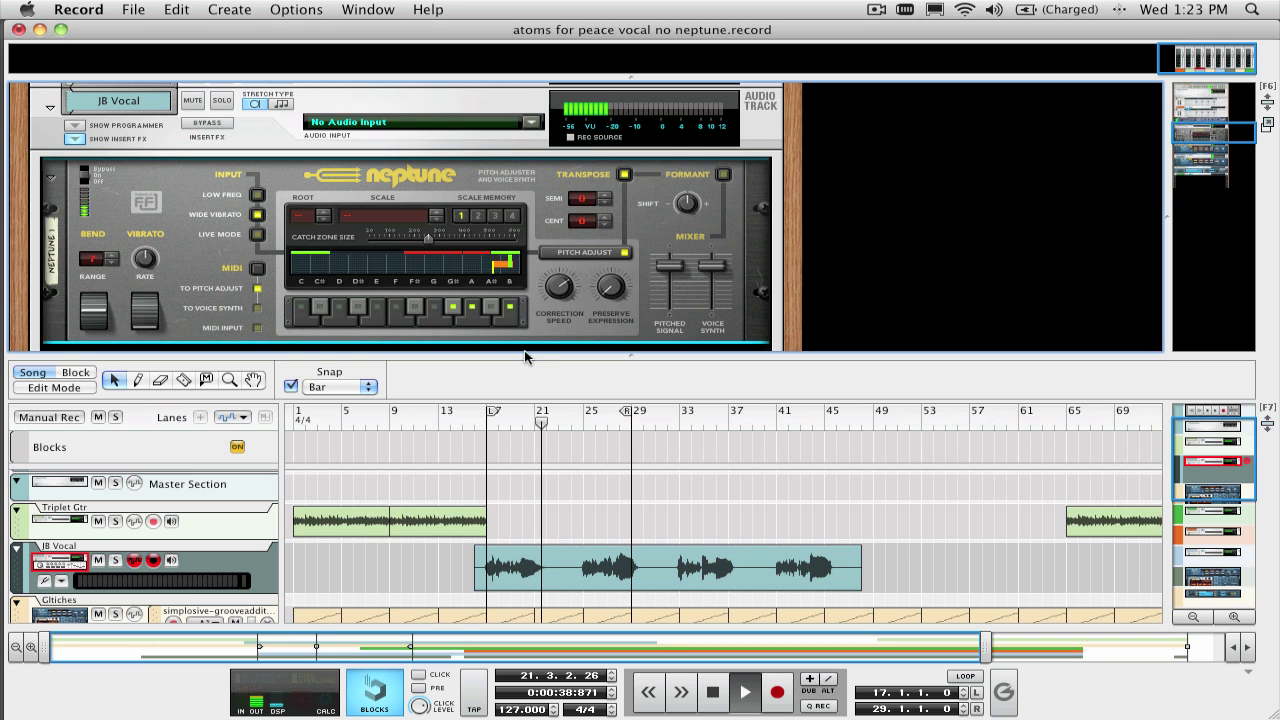
key(space)
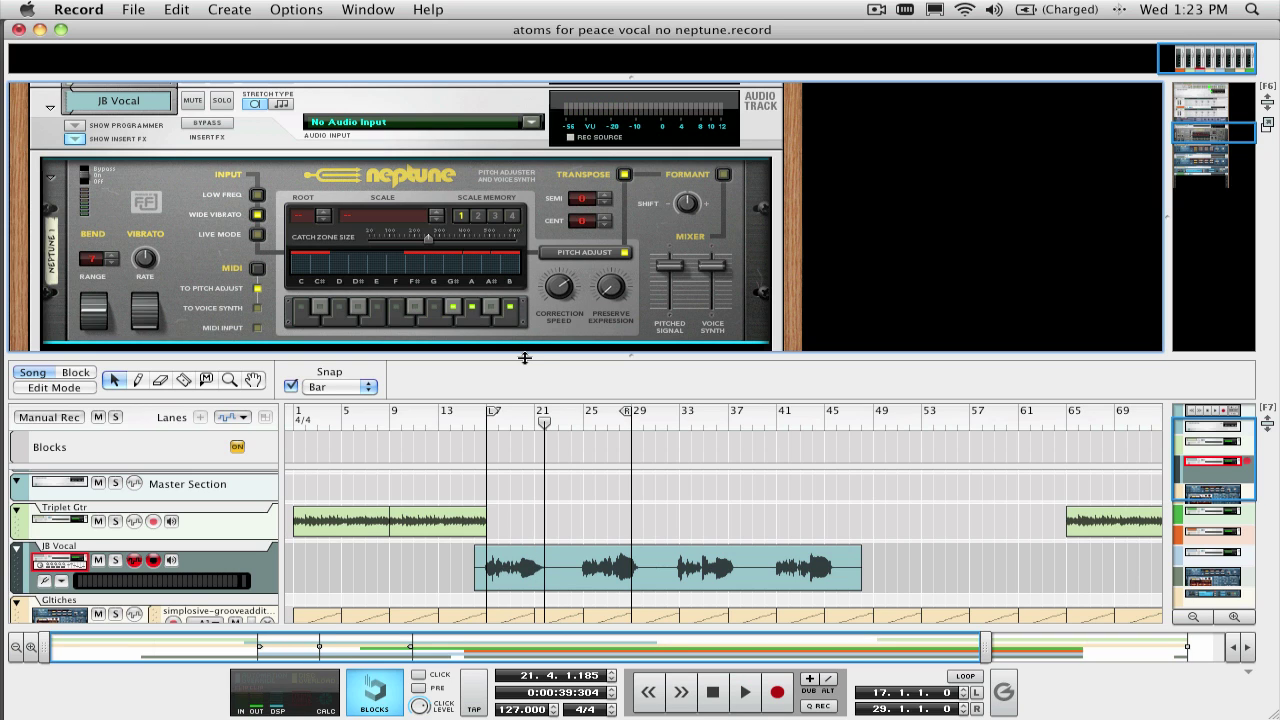
Step: Readjust Neptune's Correction Speed and return the song position to bar 17
mouse_move(563, 313)
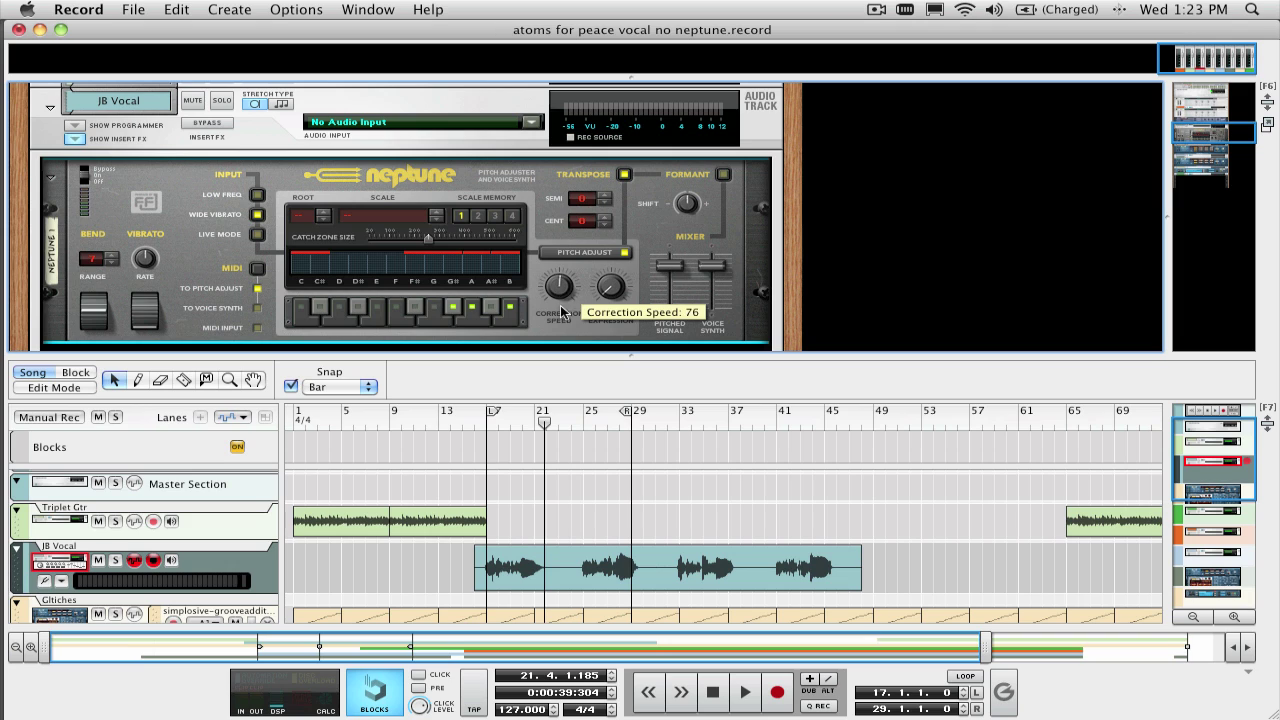
drag(561, 343, 560, 346)
drag(562, 297, 562, 294)
click(486, 424)
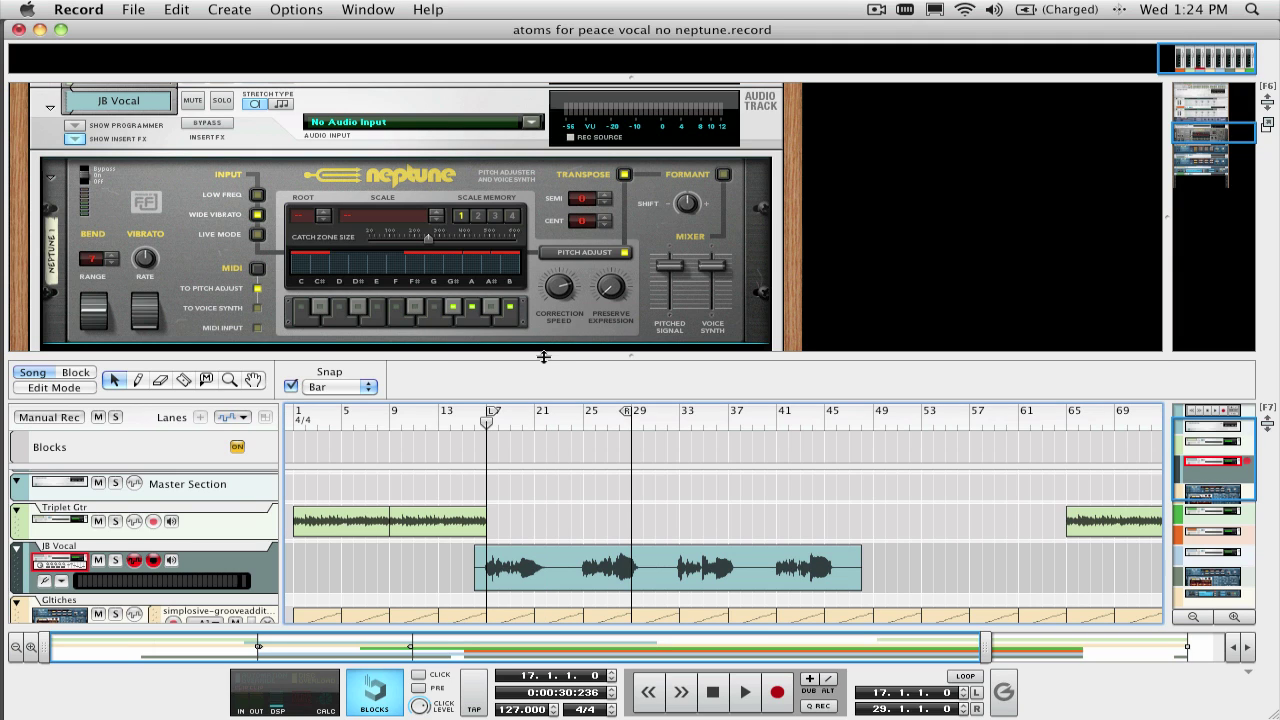
Step: Select Scale Memory 2, limit its notes to C#, D, G#, A and B, and set the song position to bar 25
click(318, 312)
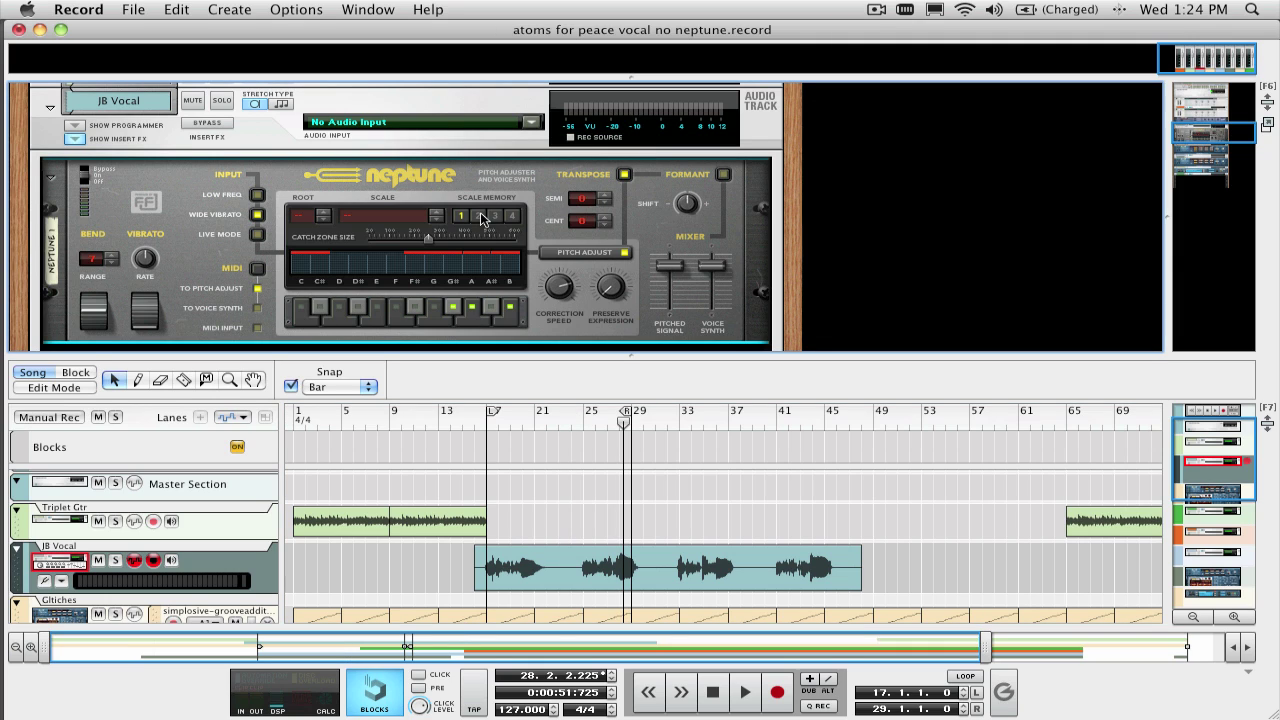
click(481, 218)
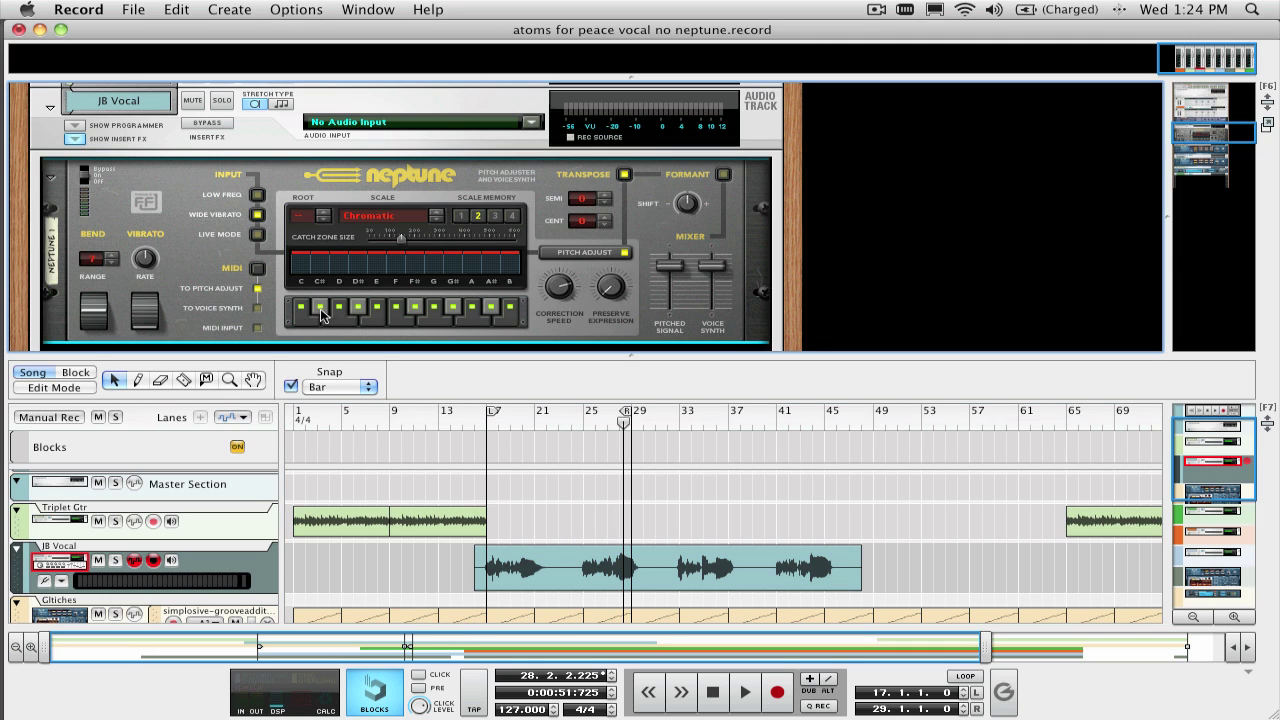
click(297, 318)
click(360, 318)
click(588, 426)
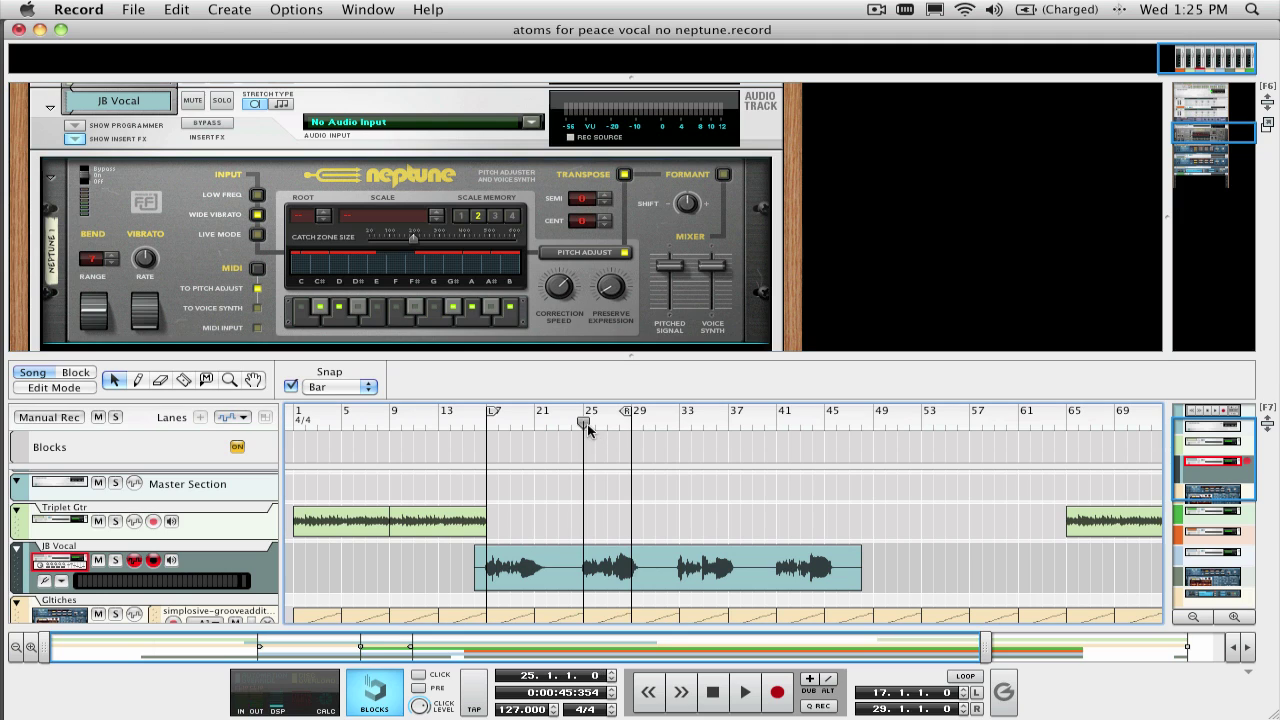
Step: Play the second vocal phrase from bar 25, widen Neptune's catch zone size to about 260, and stop playback
key(space)
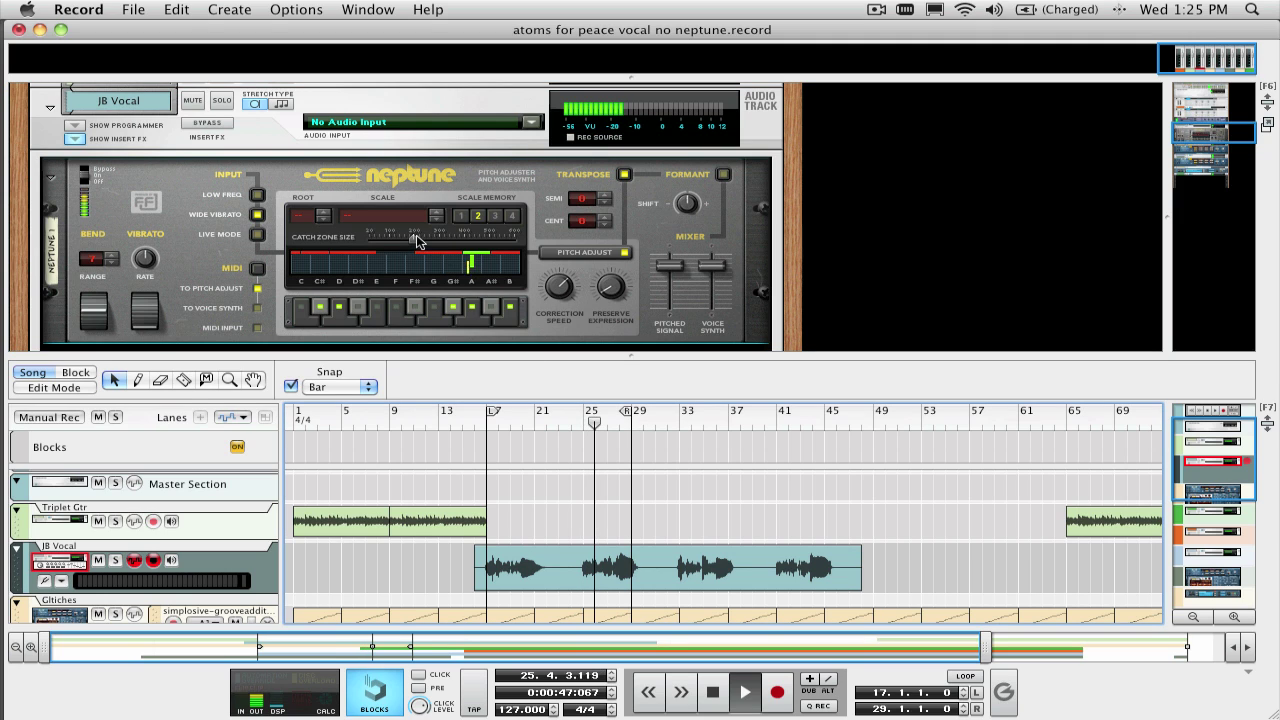
drag(418, 242, 435, 243)
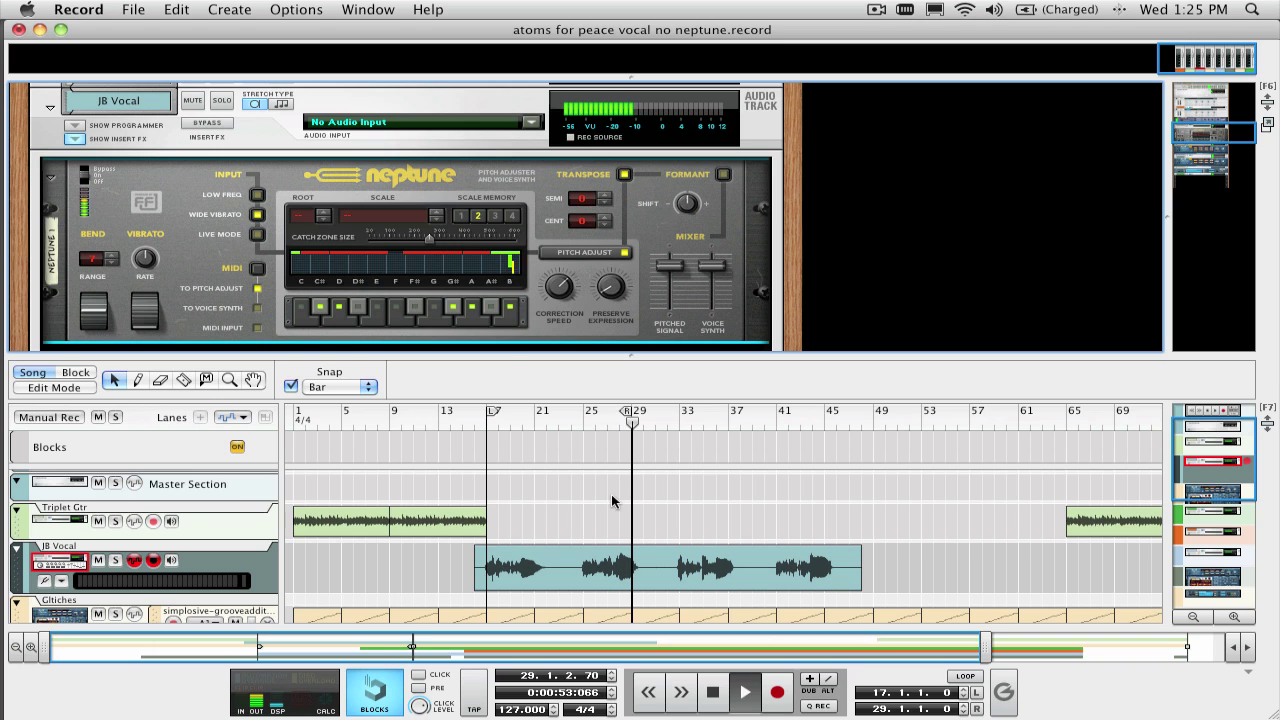
key(space)
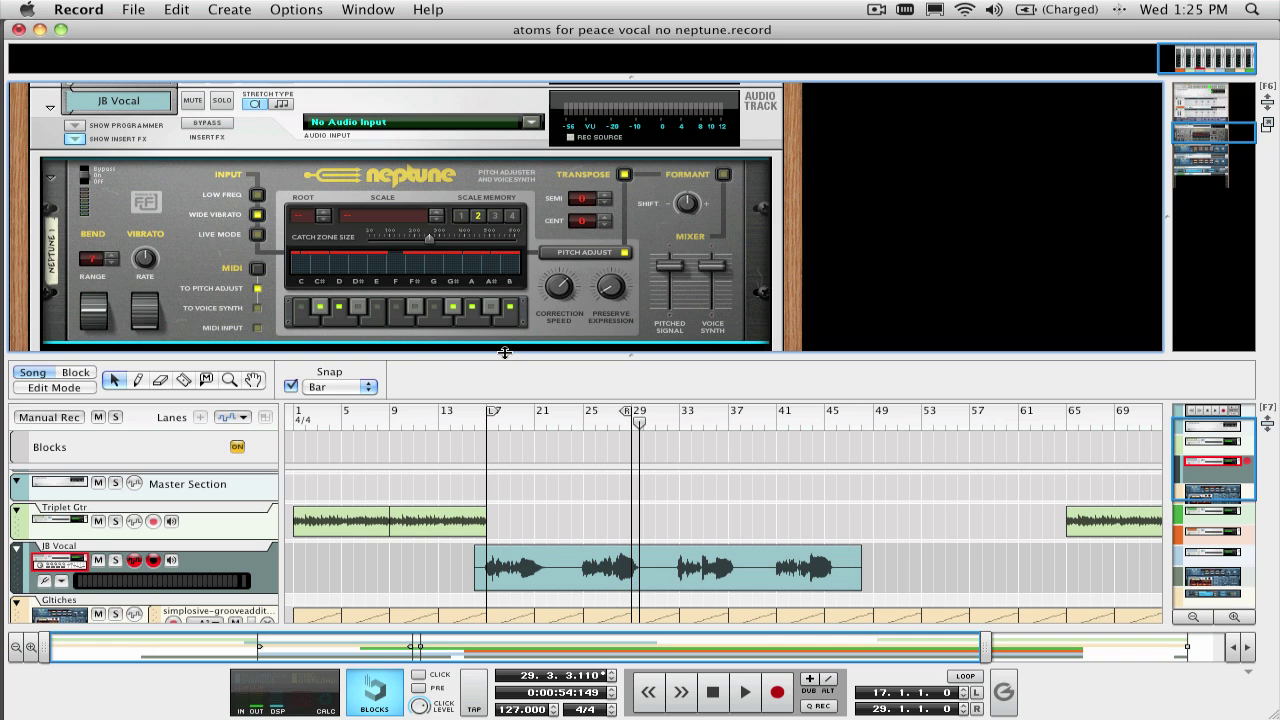
Step: Return the song position to bar 17 and create a sequencer track for the Neptune 1 device
click(483, 420)
right_click(582, 311)
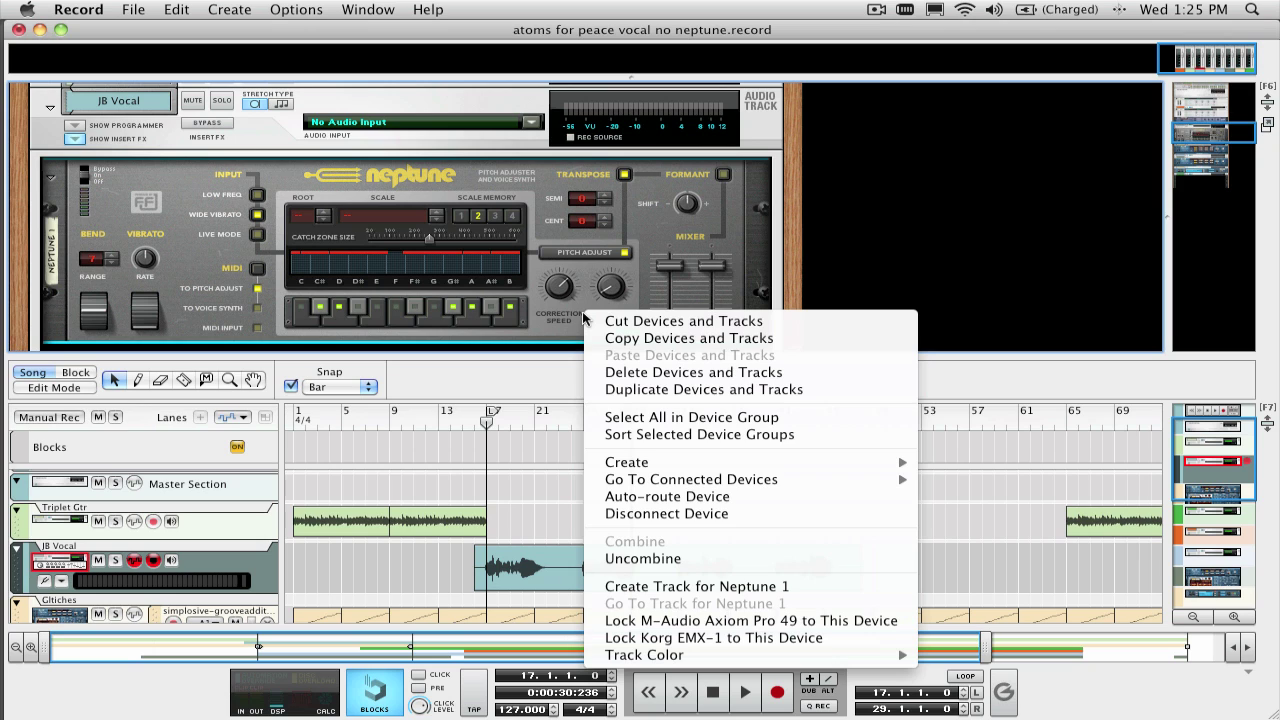
click(718, 586)
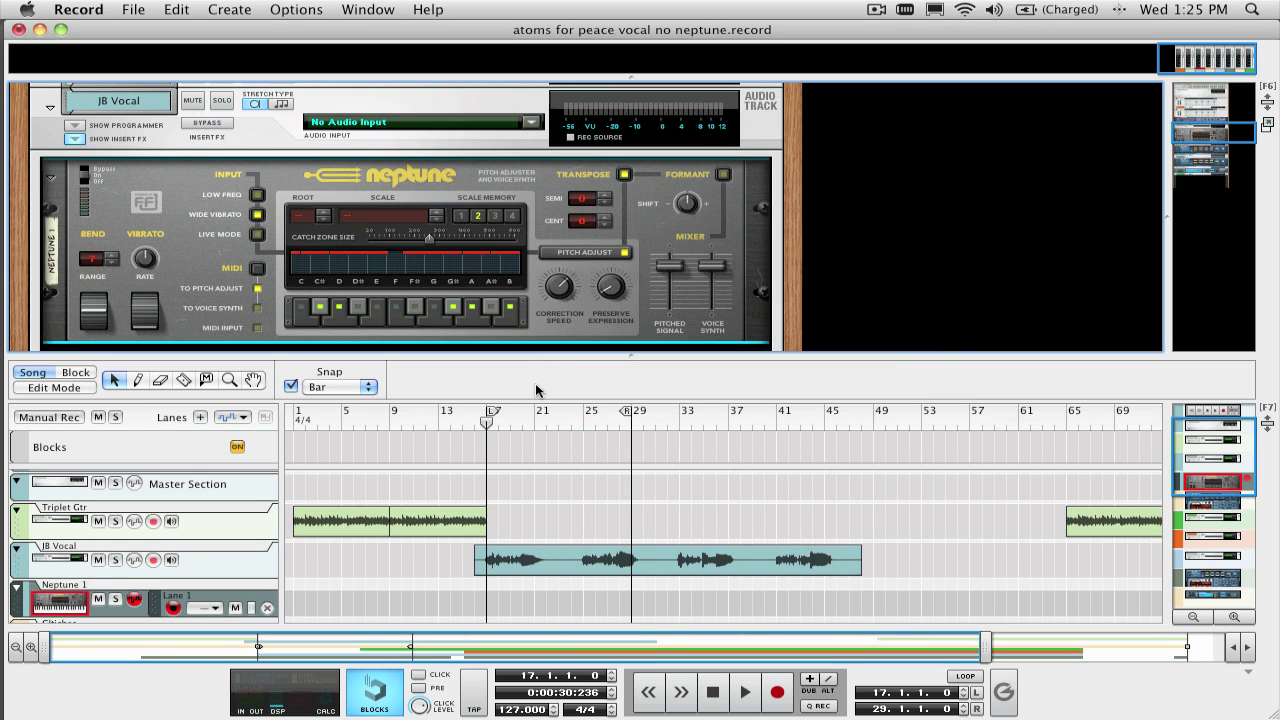
Step: Record Scale Memory automation from bar 16 to about bar 39, alternating between memories 1 and 2 for successive vocal phrases
click(474, 416)
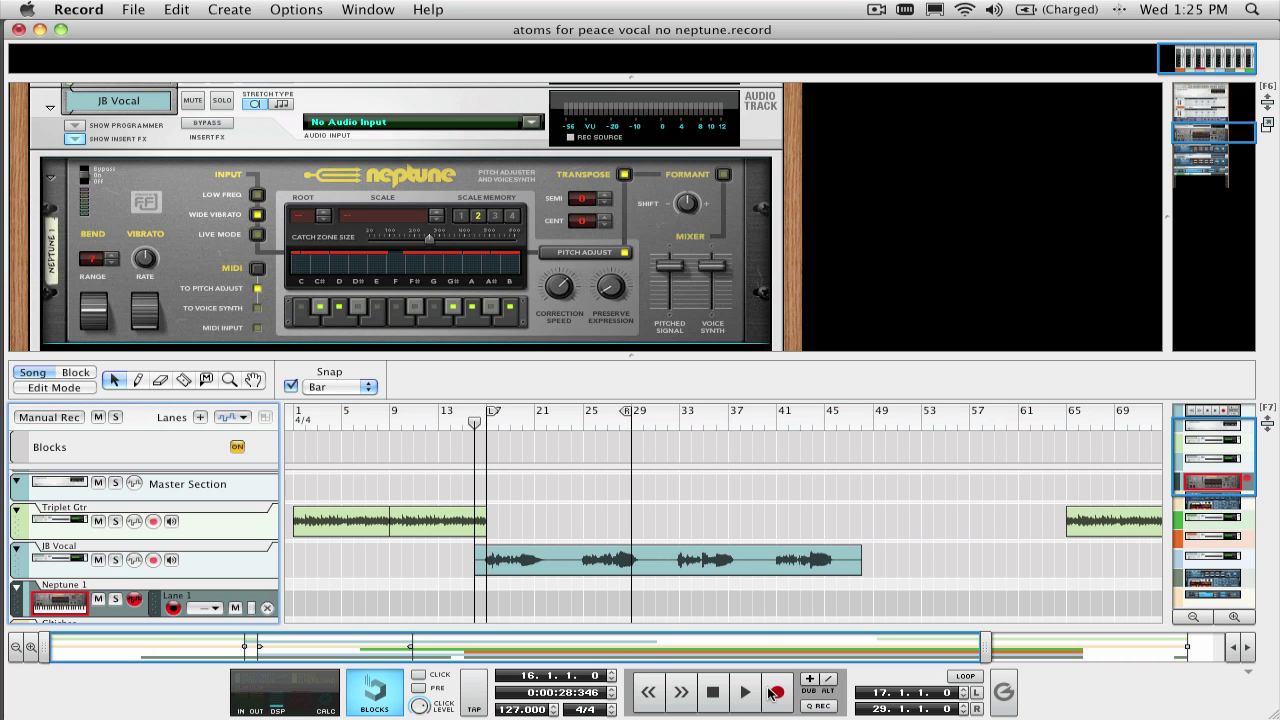
click(777, 692)
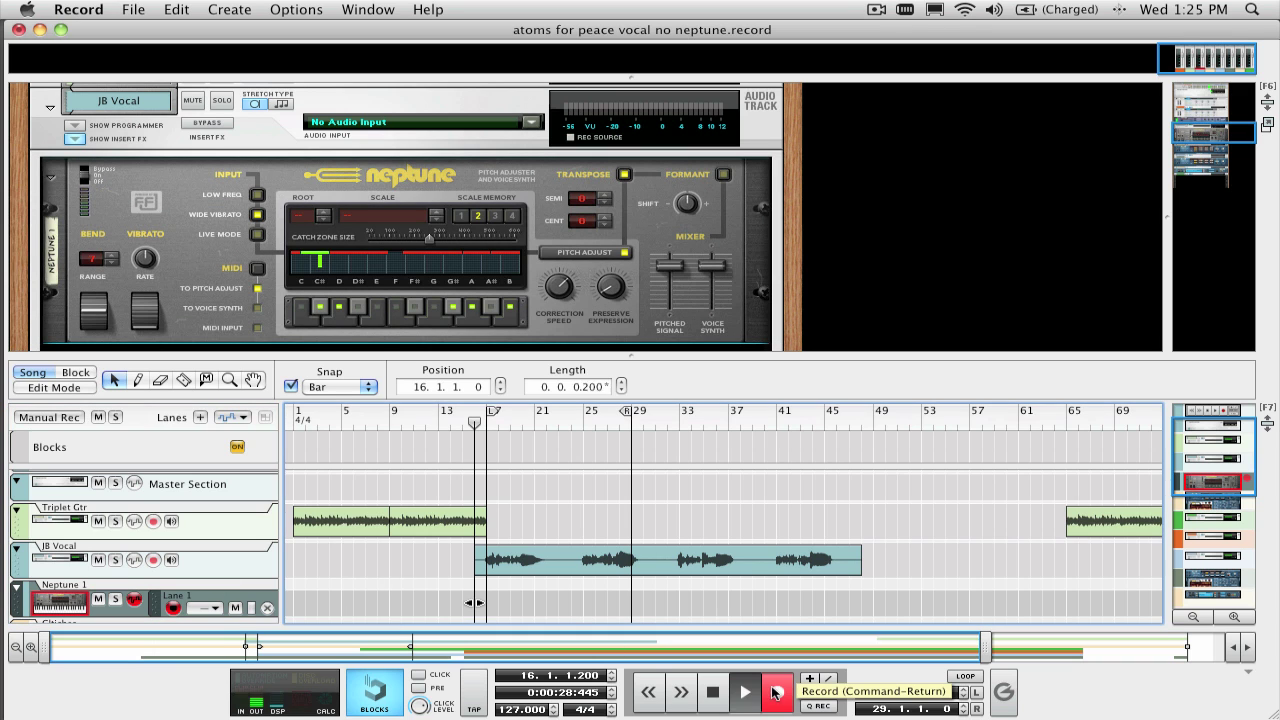
click(461, 216)
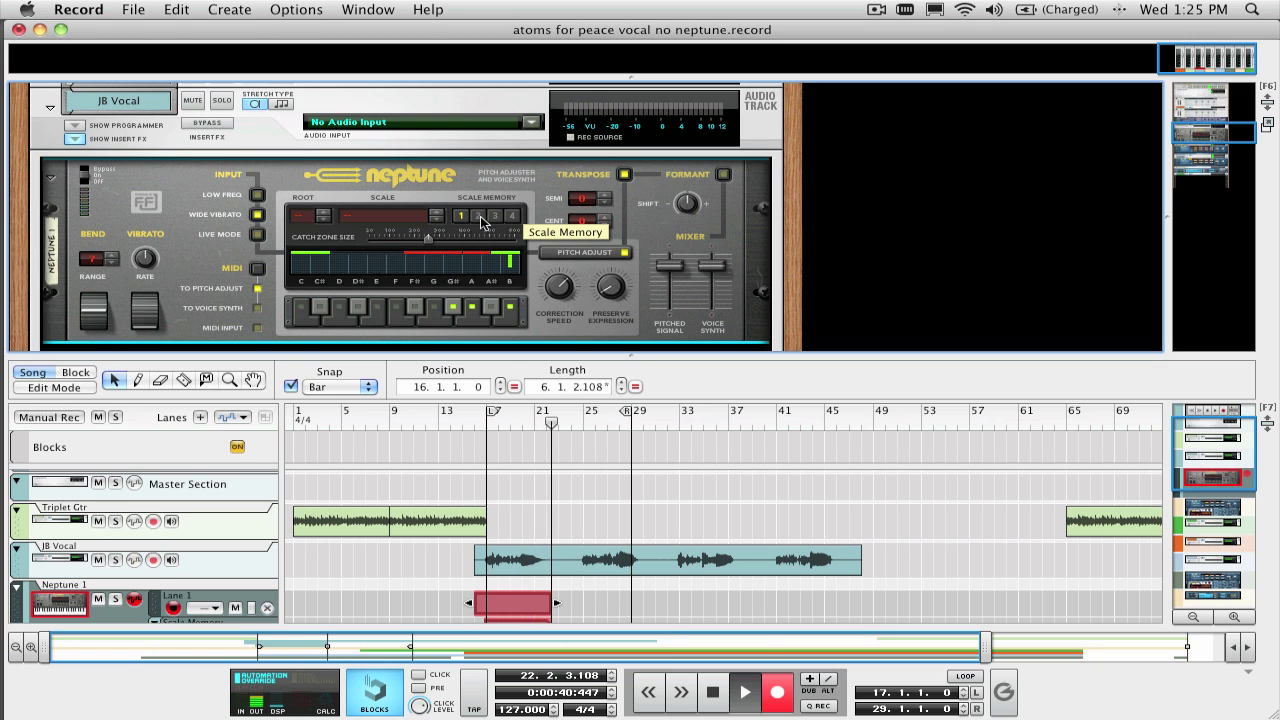
click(480, 218)
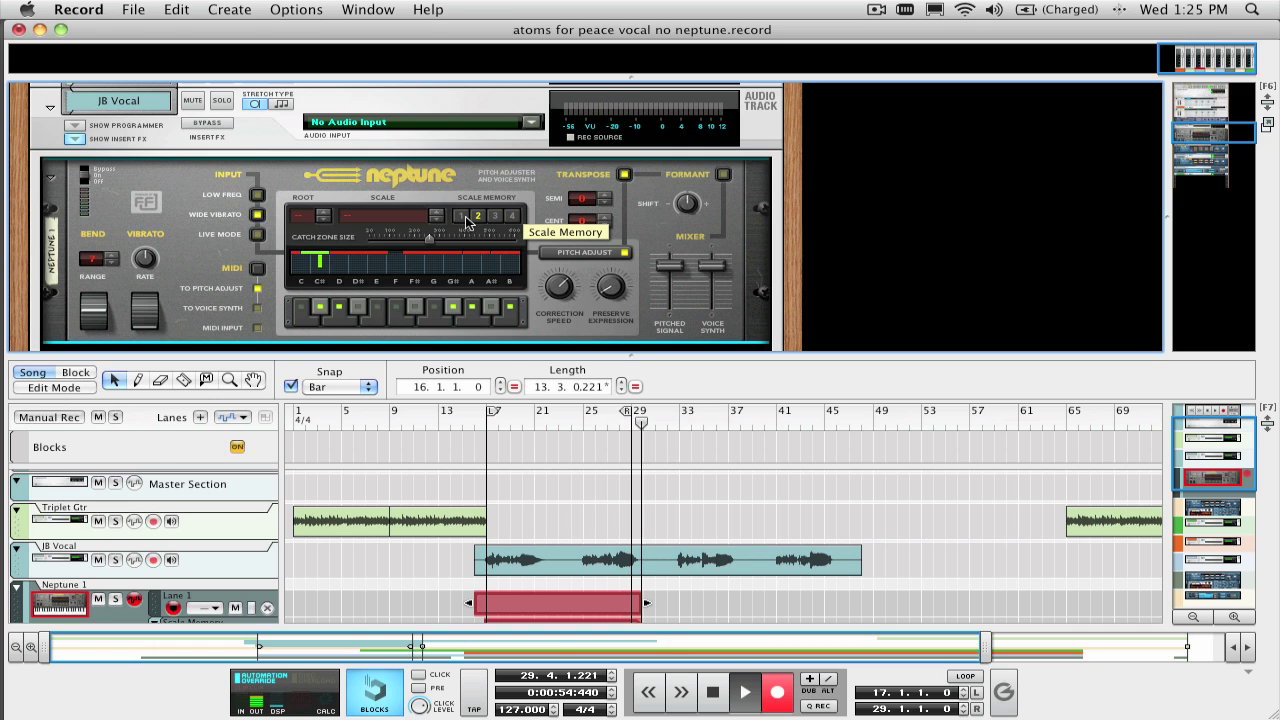
click(463, 216)
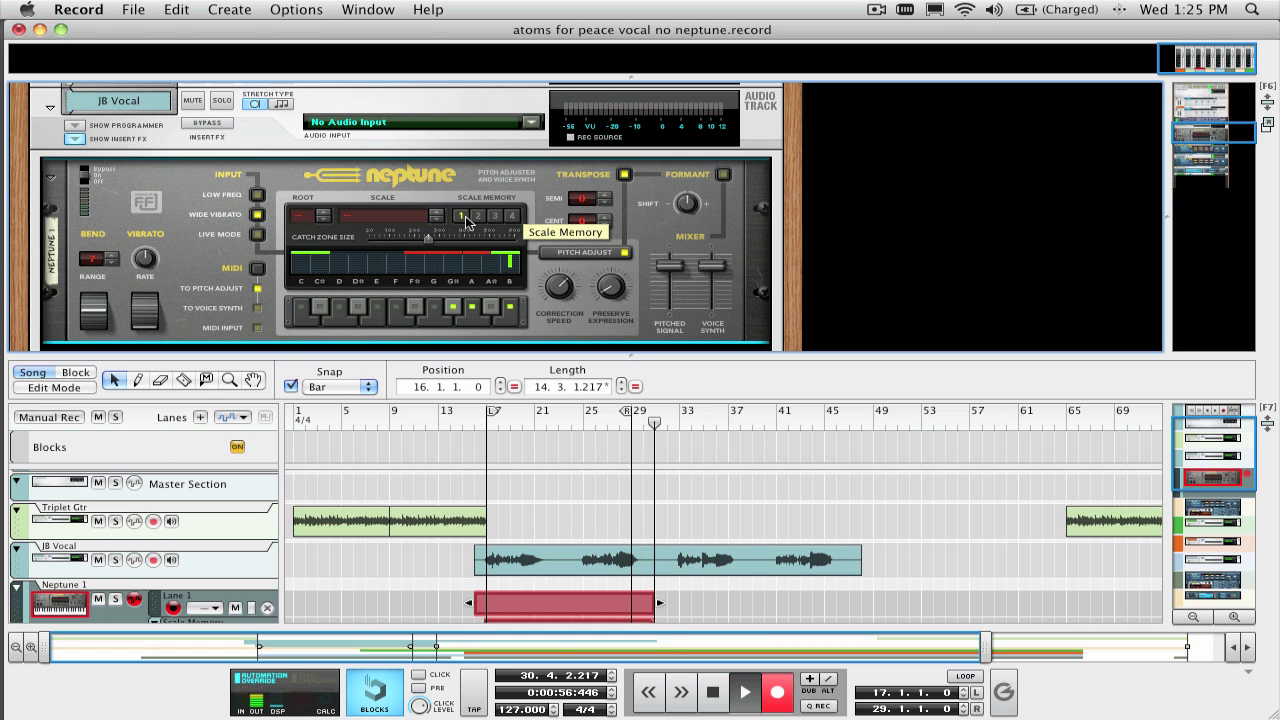
scroll(576, 513, down, 1)
scroll(576, 513, down, 2)
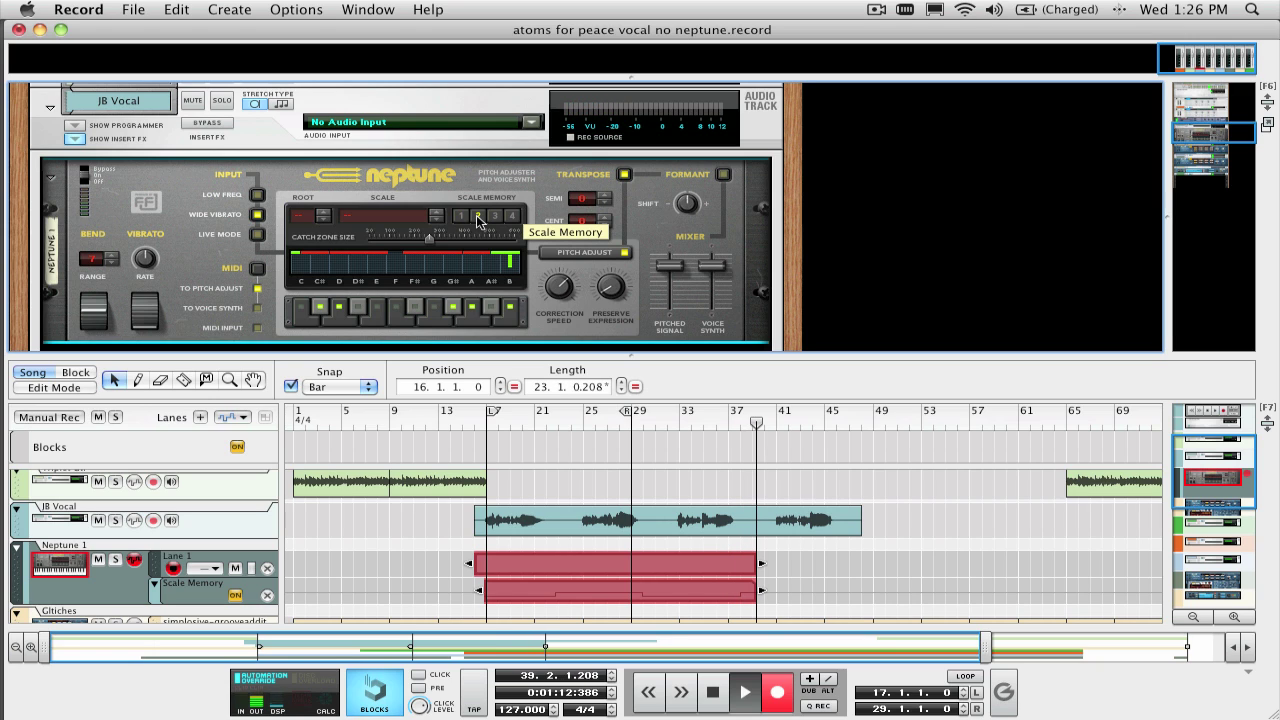
key(space)
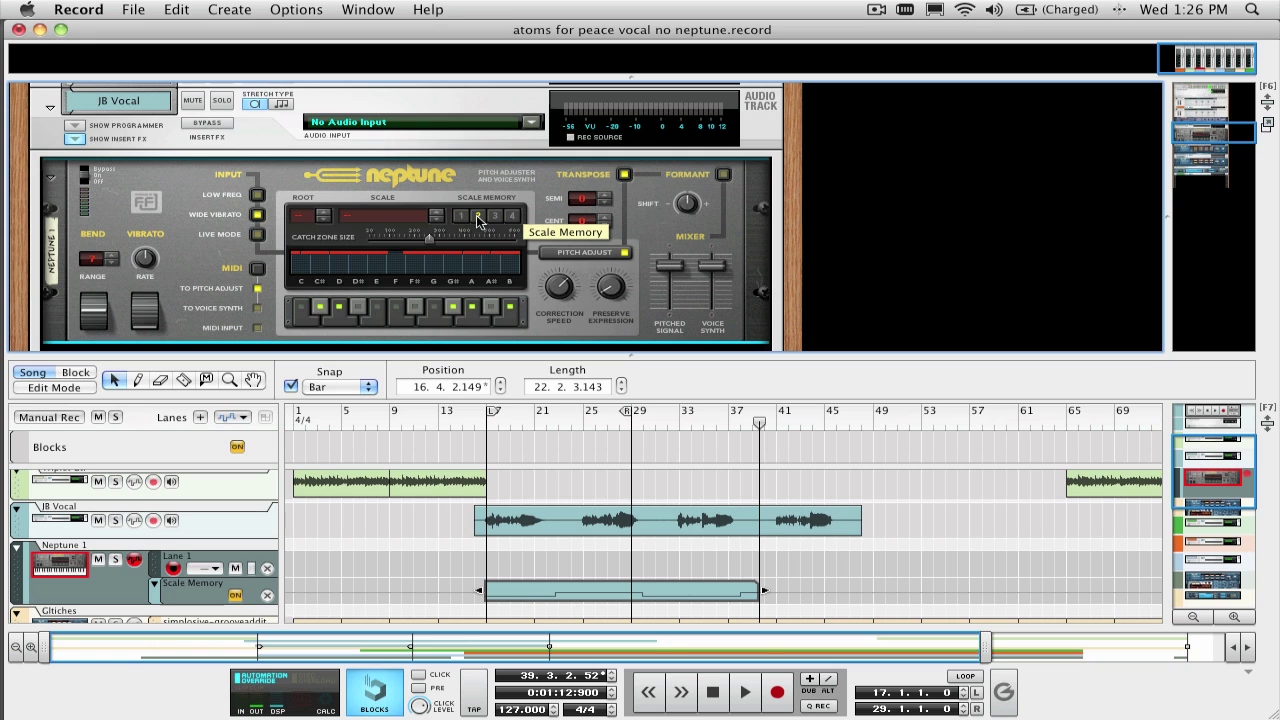
click(477, 216)
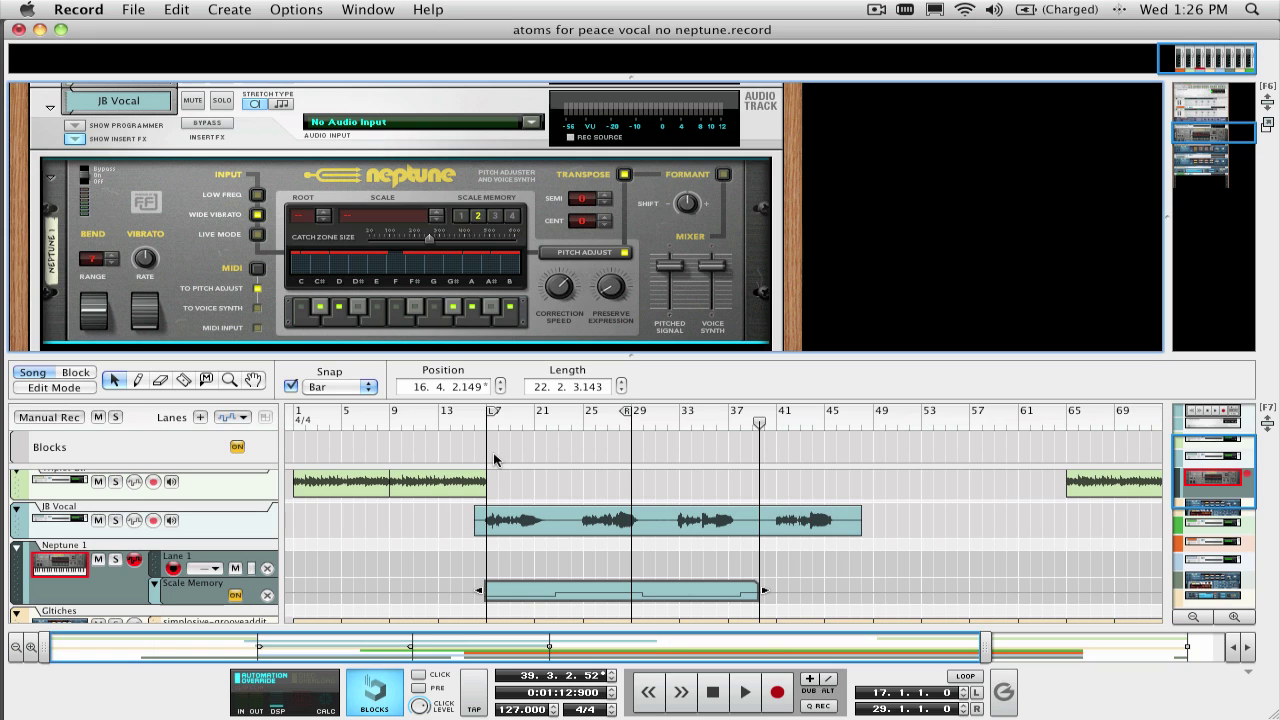
Step: Duplicate the JB Vocal track together with its devices
scroll(317, 475, down, 2)
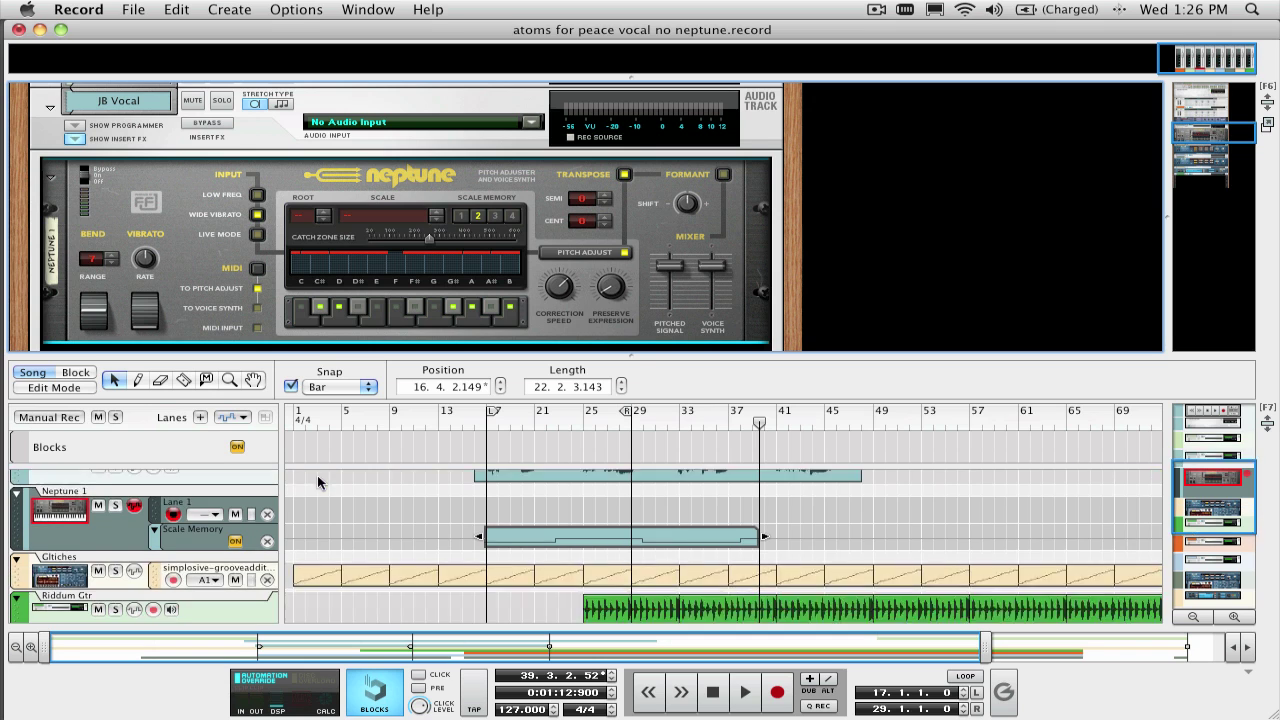
scroll(317, 475, up, 2)
click(209, 503)
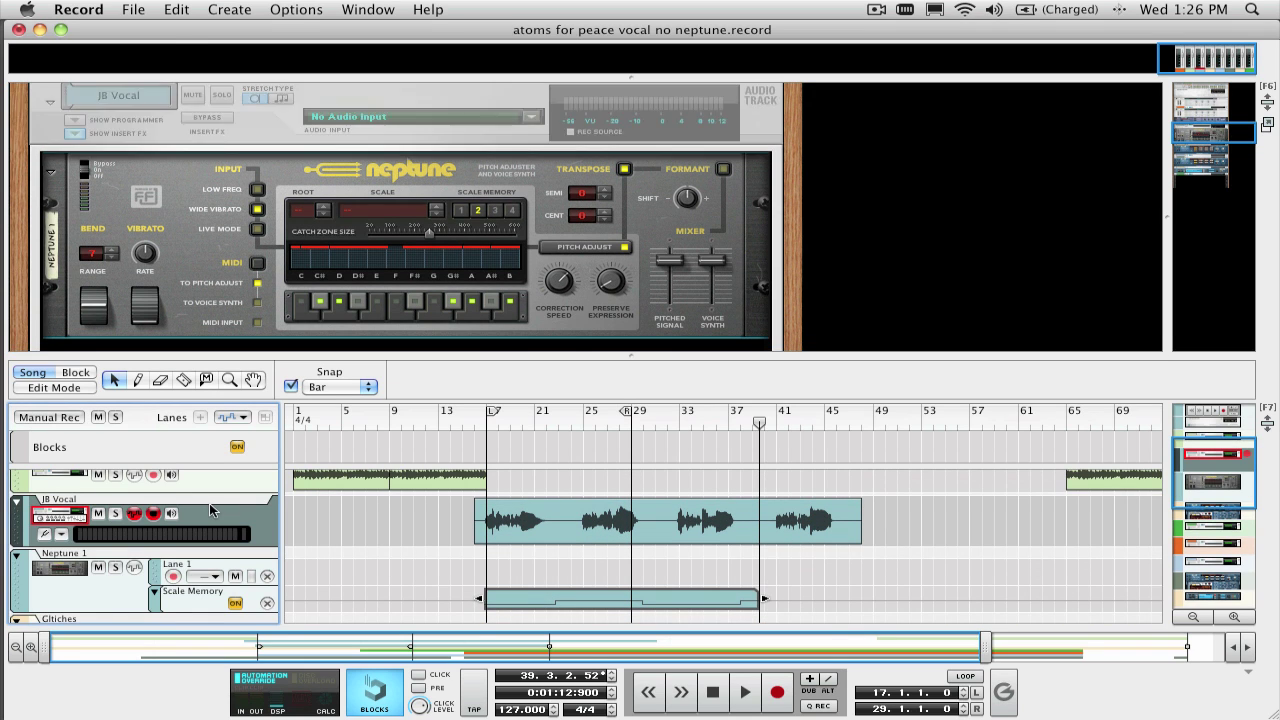
click(176, 9)
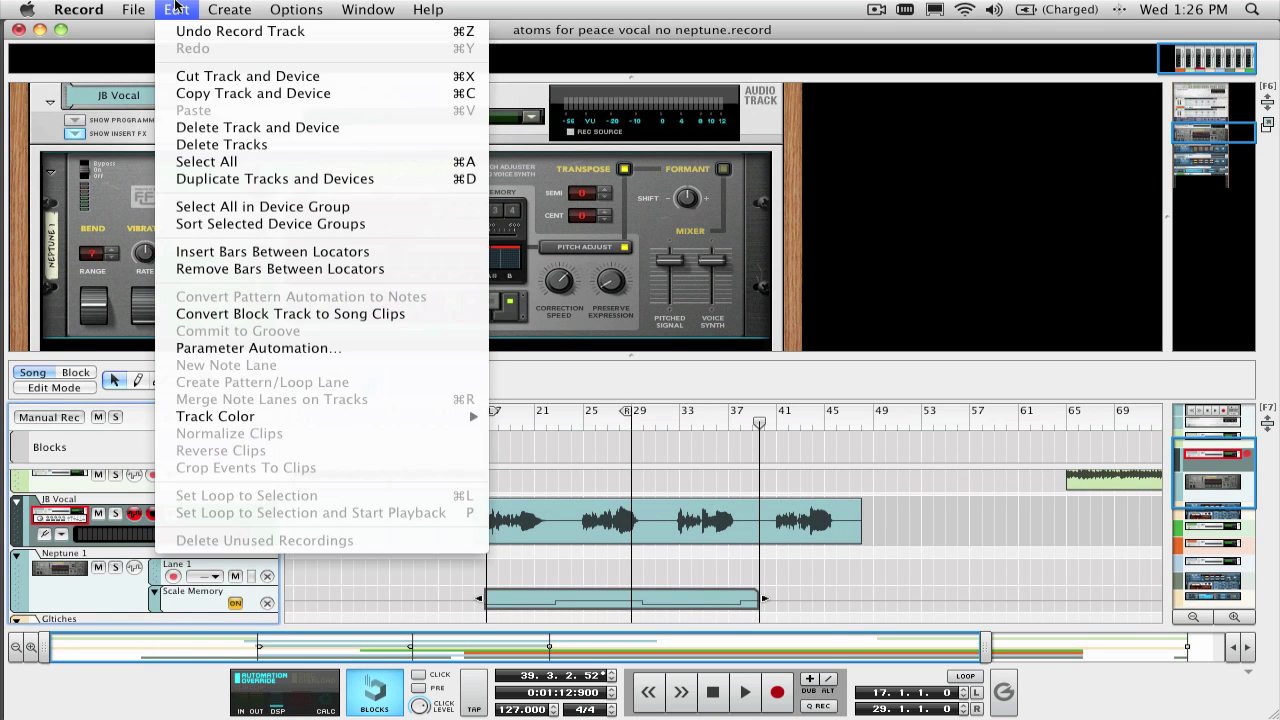
click(192, 179)
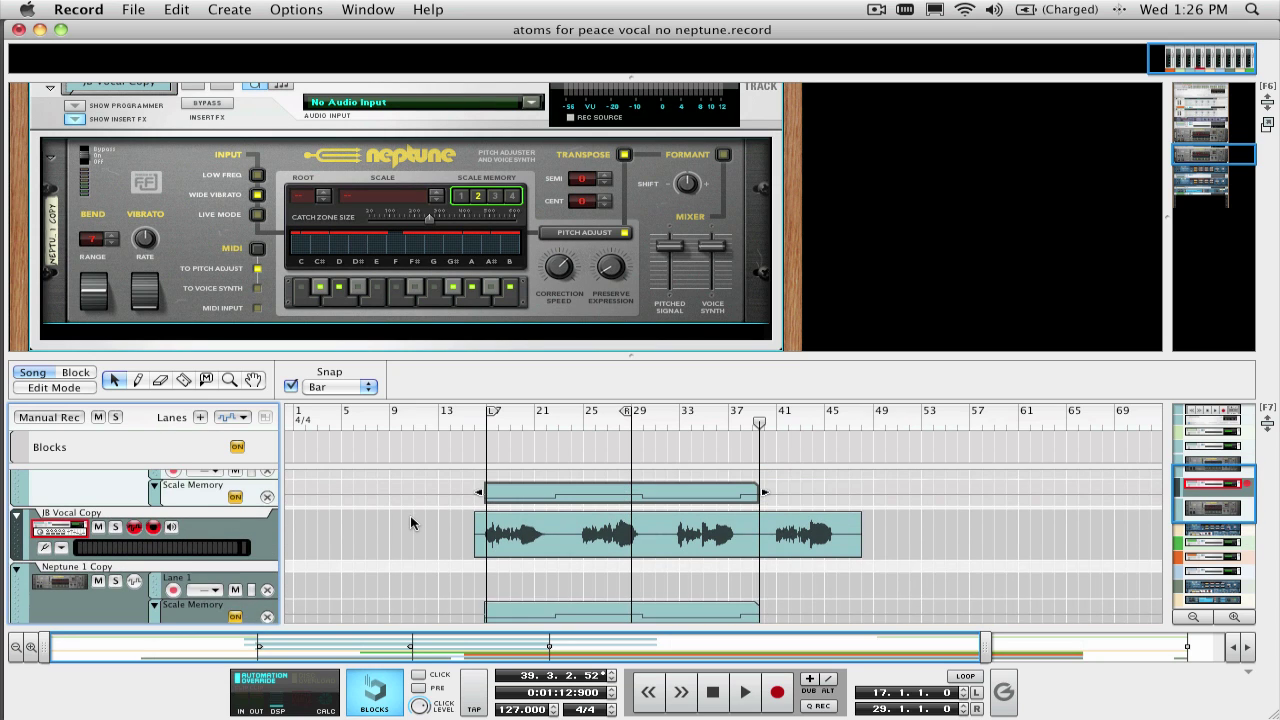
Step: Set the copied Neptune's transpose to -12 semitones with Transpose enabled, and turn on its Formant section
scroll(410, 515, down, 1)
scroll(603, 234, up, 2)
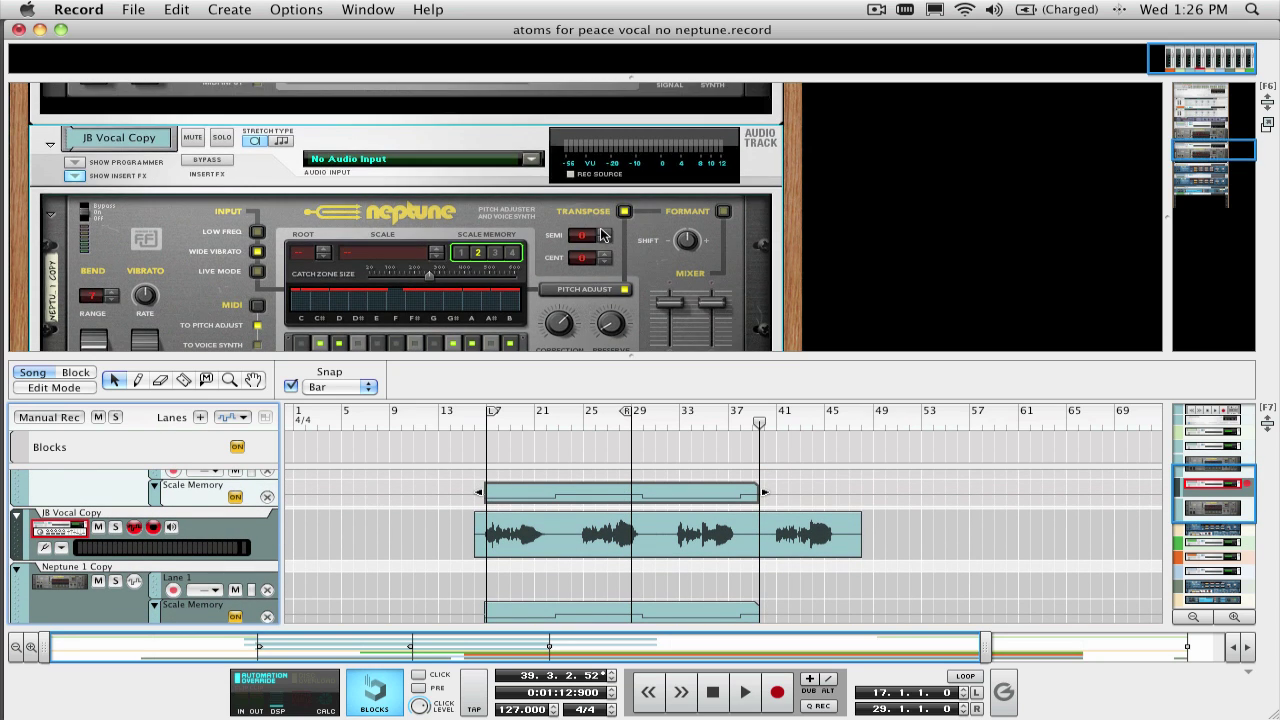
click(624, 212)
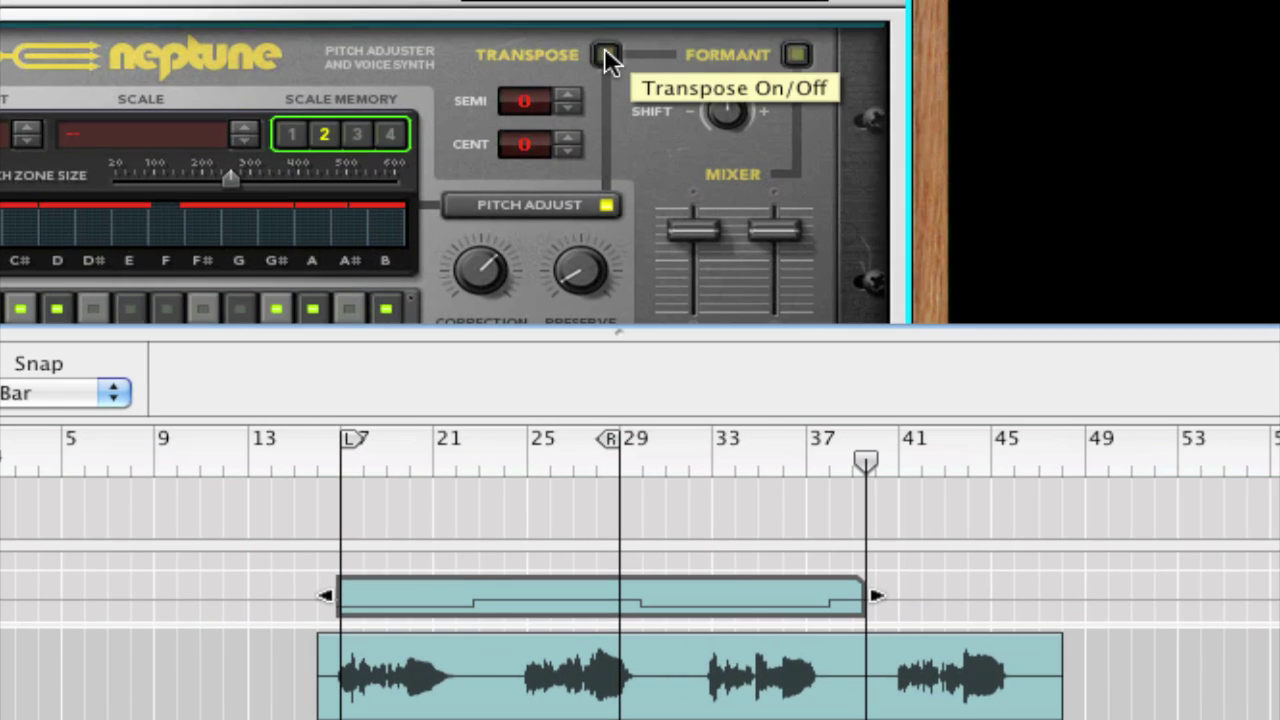
click(575, 109)
drag(575, 109, 575, 109)
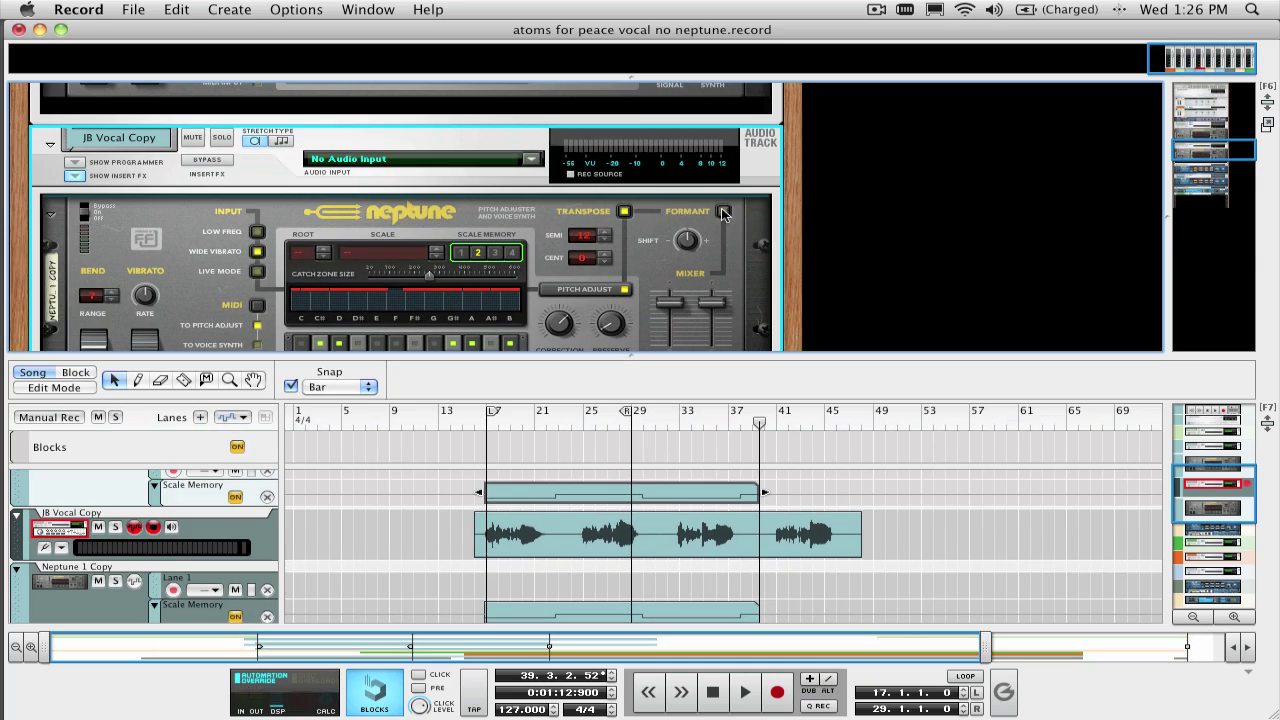
click(722, 212)
Step: Mute the original JB Vocal and Neptune 1 tracks and set the song position to bar 16
click(115, 528)
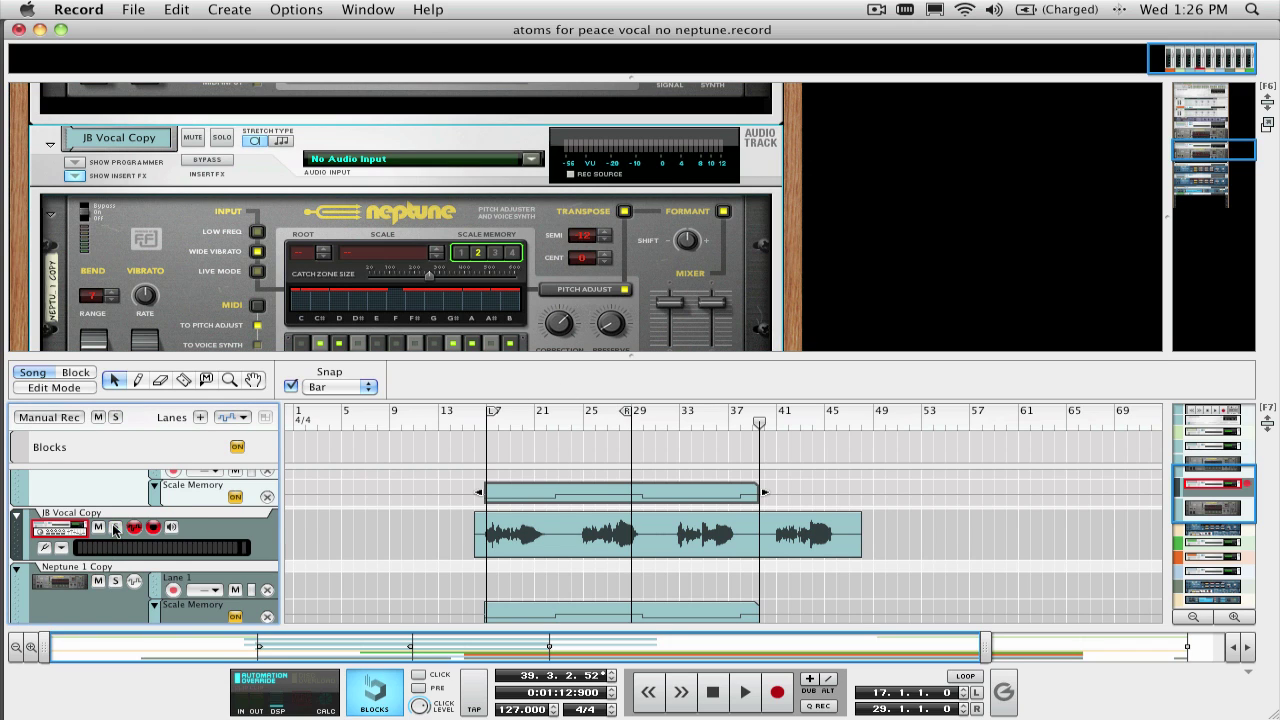
scroll(116, 528, up, 3)
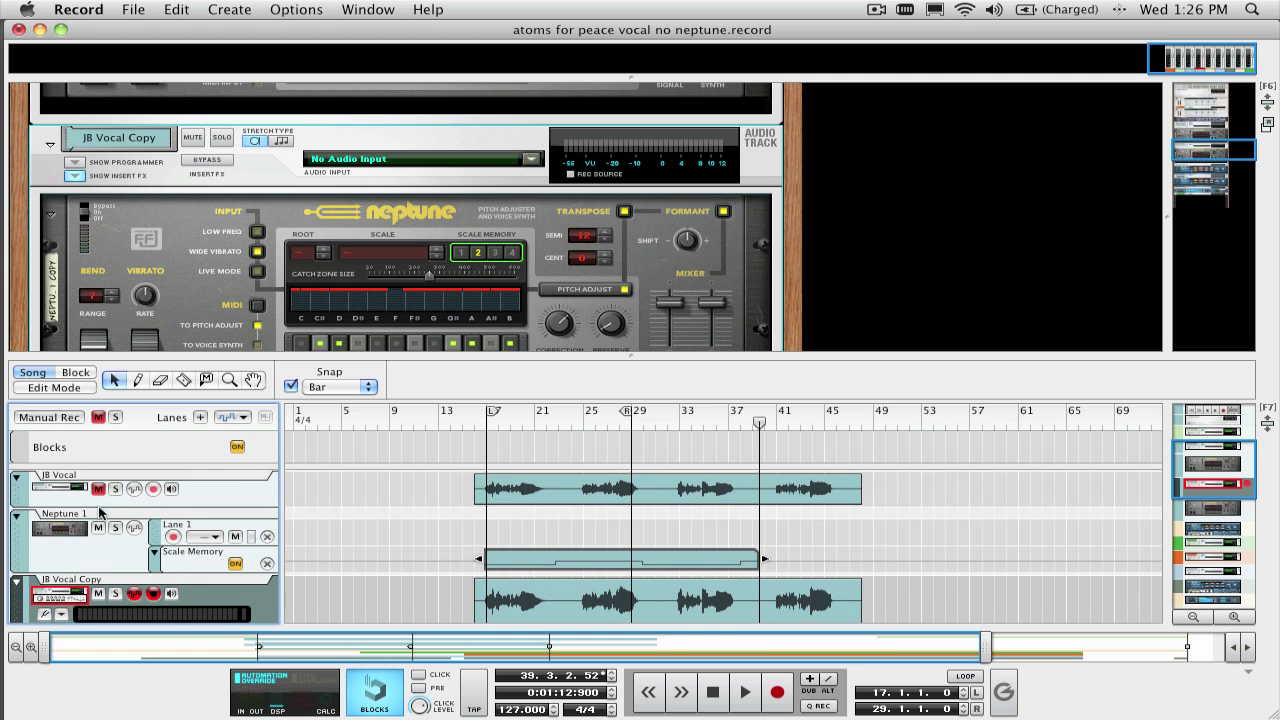
click(100, 518)
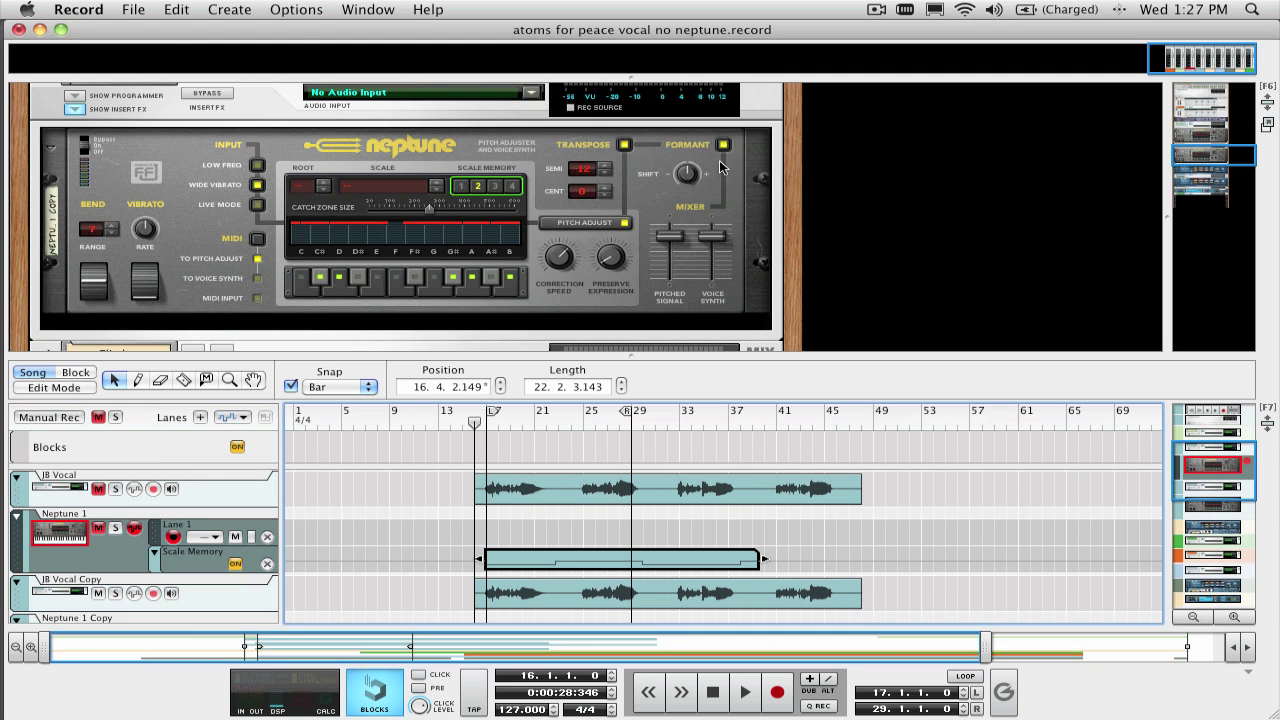
Step: Adjust the copied Neptune's Formant Shift during playback from bar 16, unmute the original vocal tracks, and stop playback
key(space)
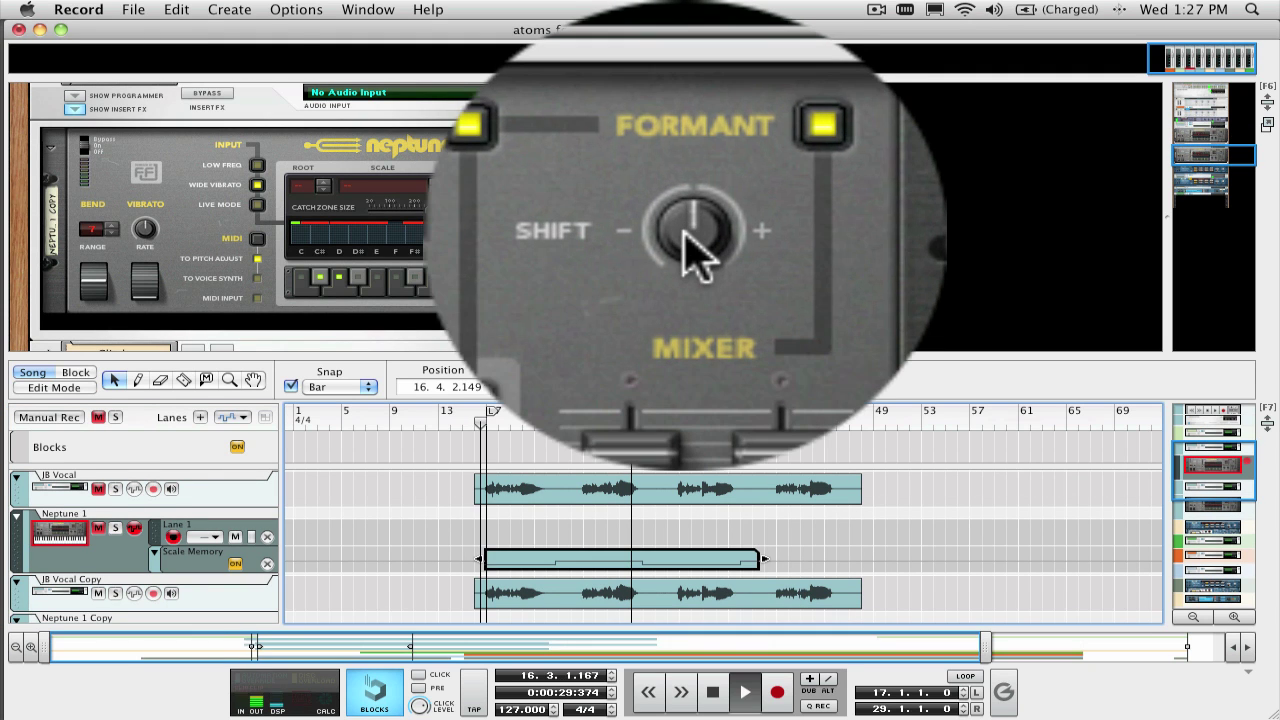
drag(685, 235, 685, 250)
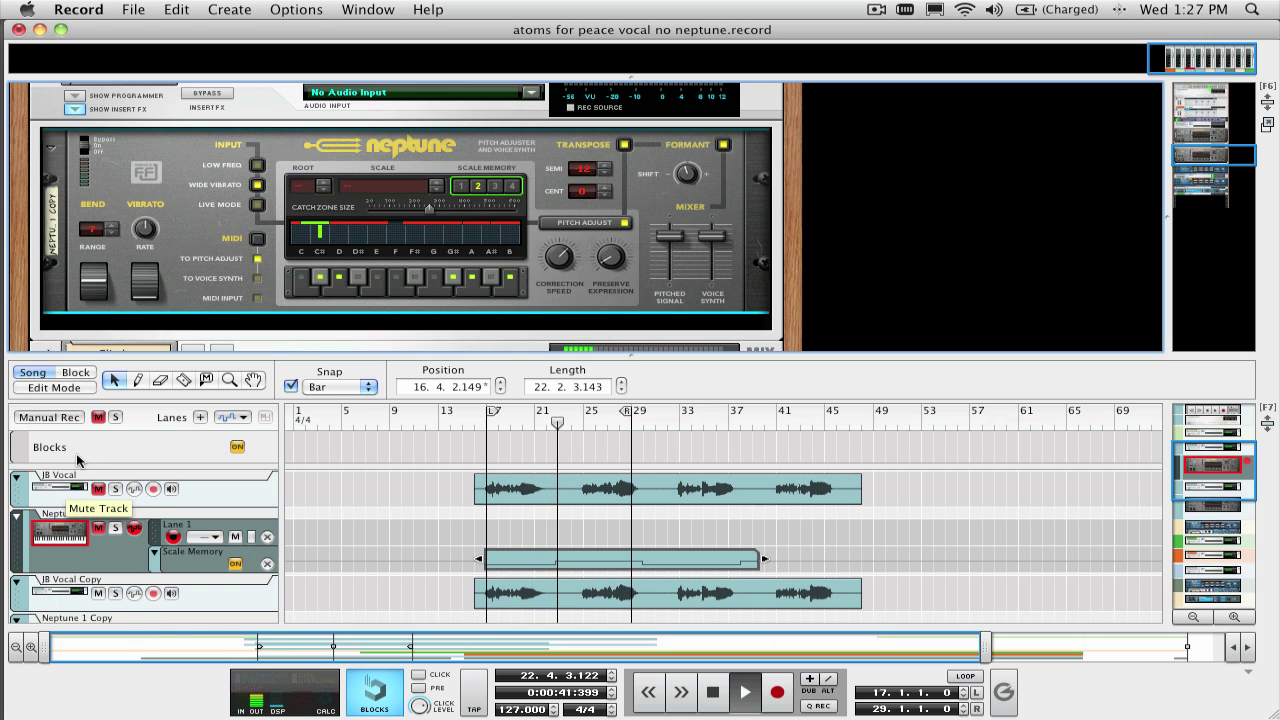
click(98, 488)
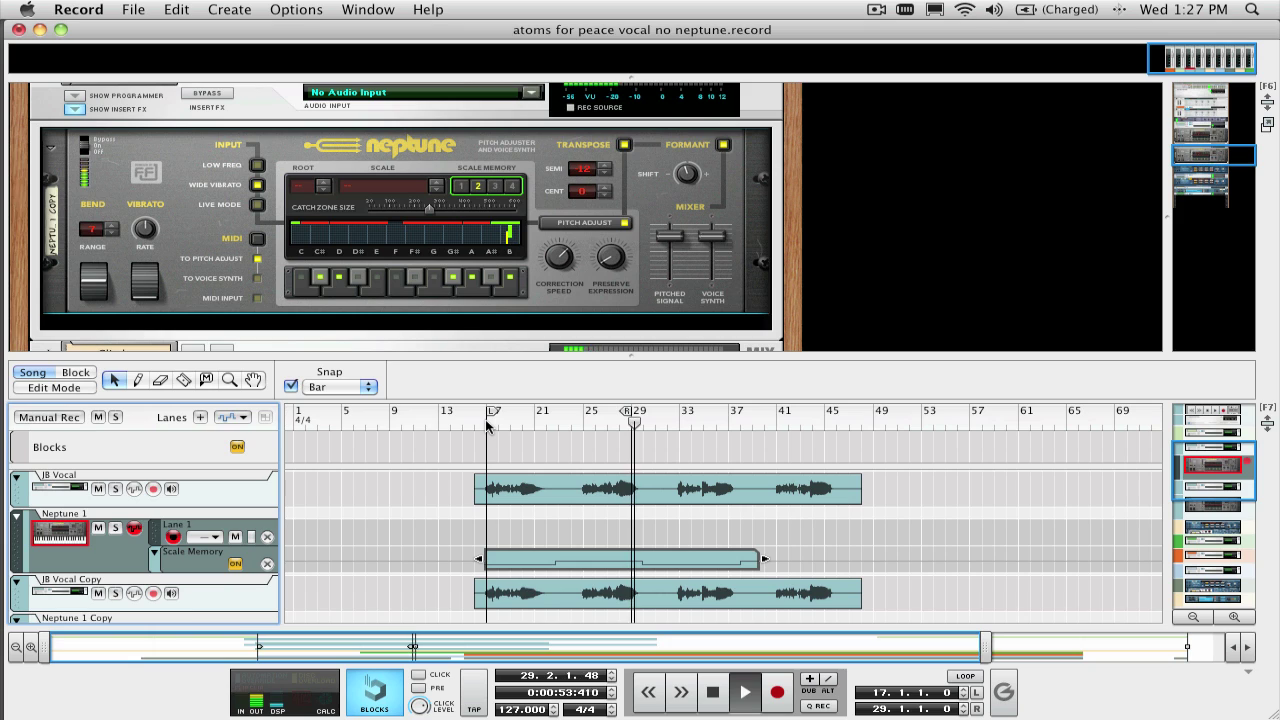
key(space)
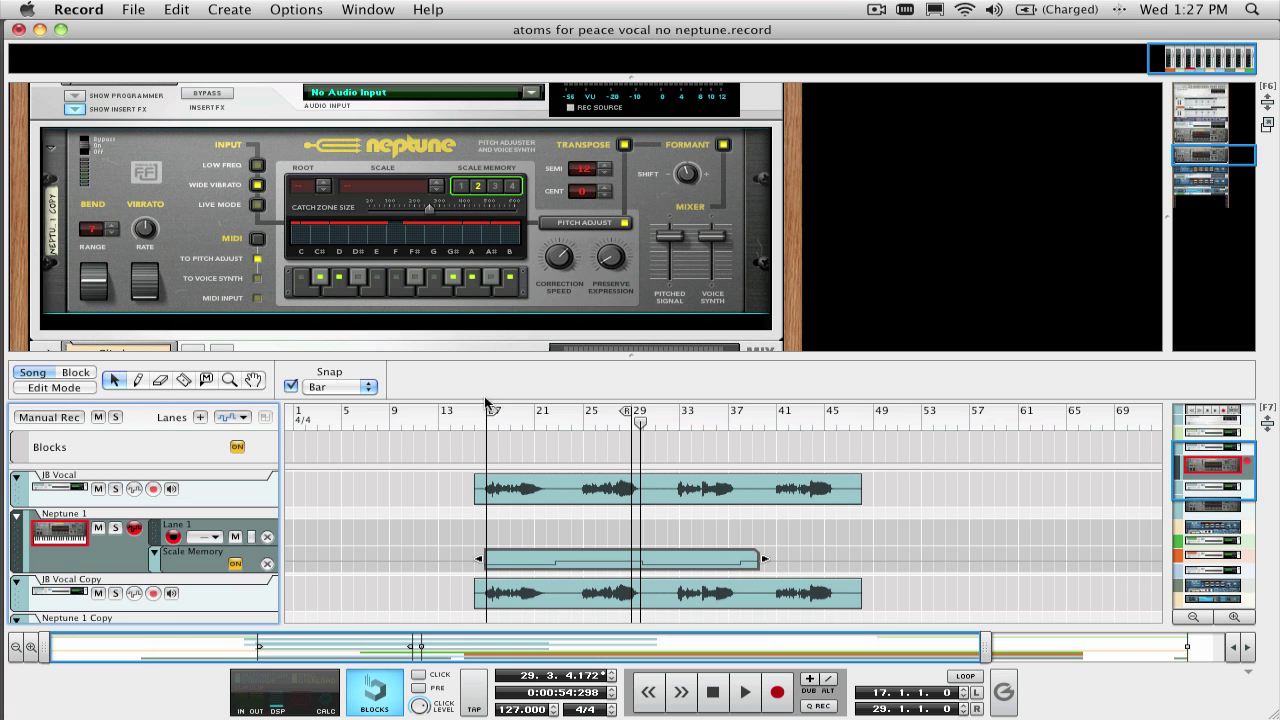
Step: Show the mixer and examine the dynamics, EQ, insert and send sections of the JB Vocal and JB Vocal Copy channels
key(F5)
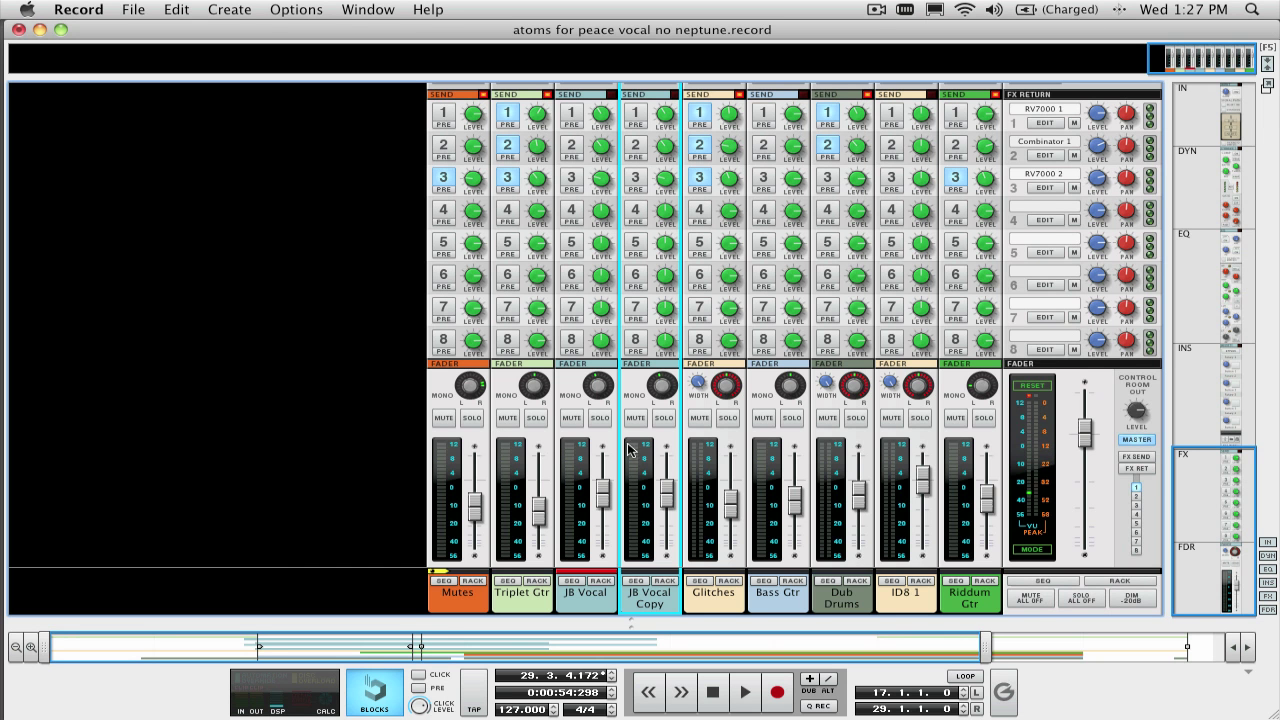
scroll(628, 450, up, 10)
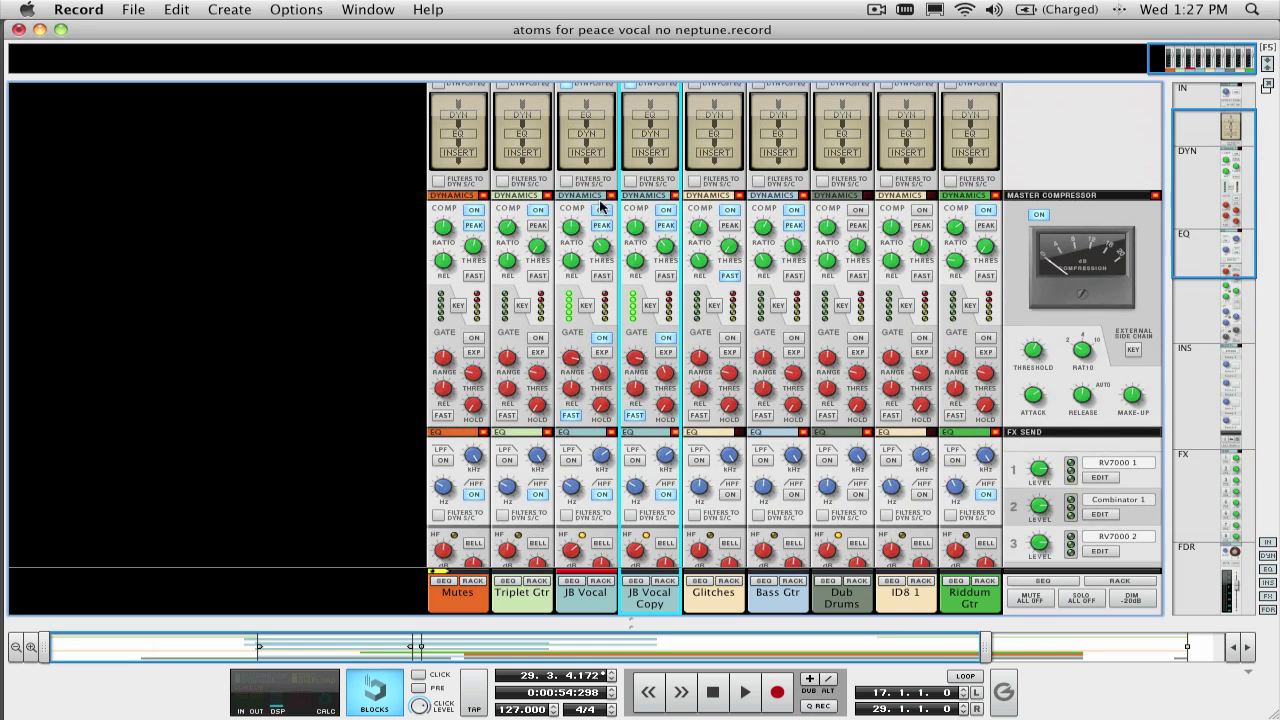
scroll(601, 206, down, 3)
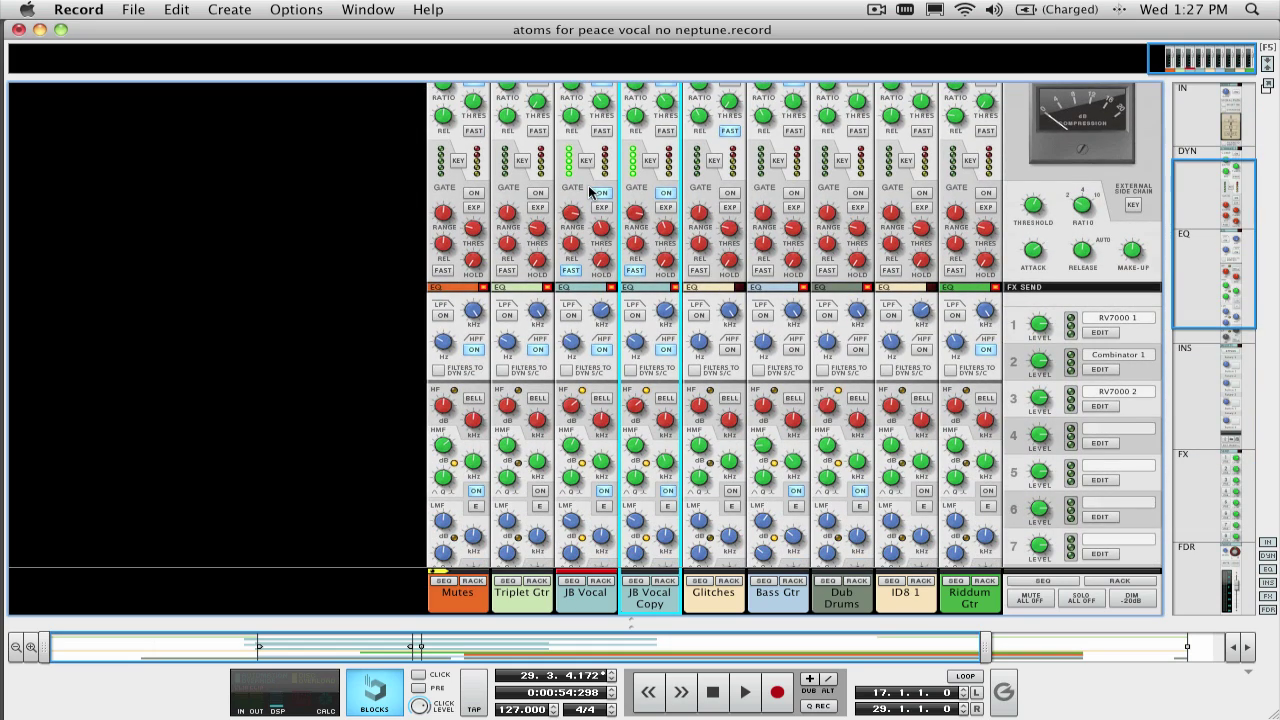
scroll(589, 192, down, 2)
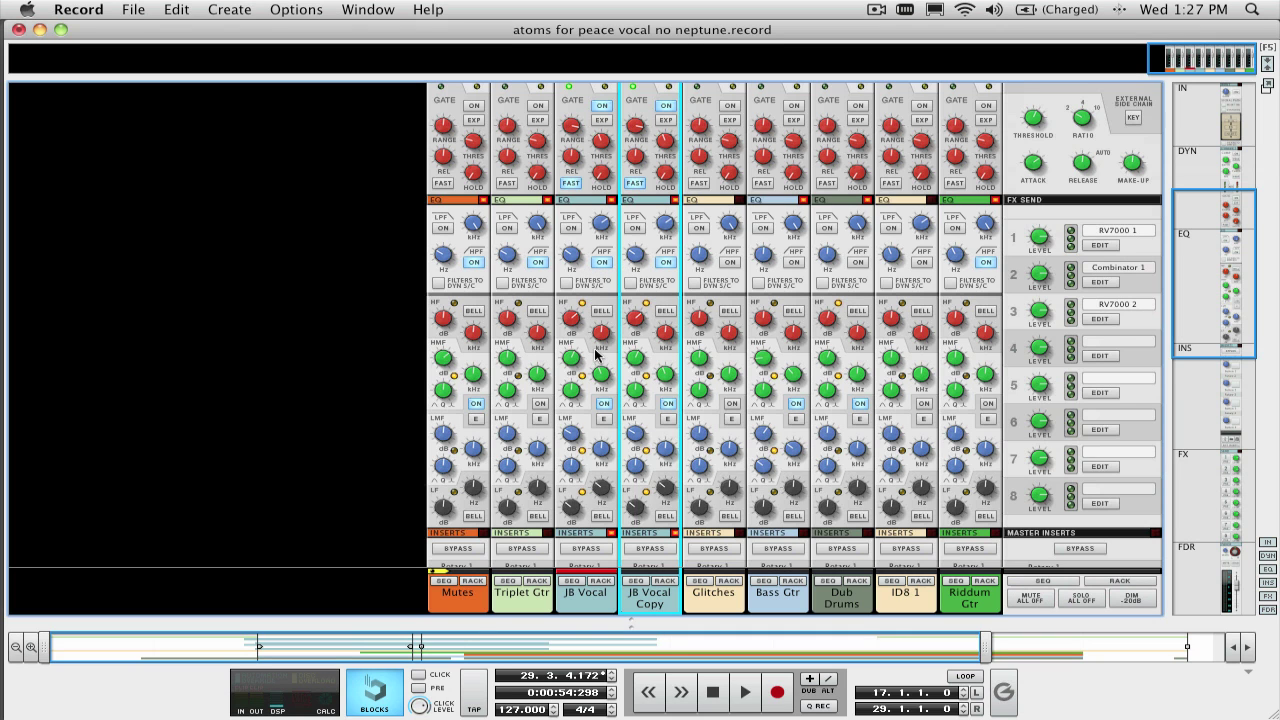
scroll(595, 354, down, 2)
scroll(595, 354, up, 5)
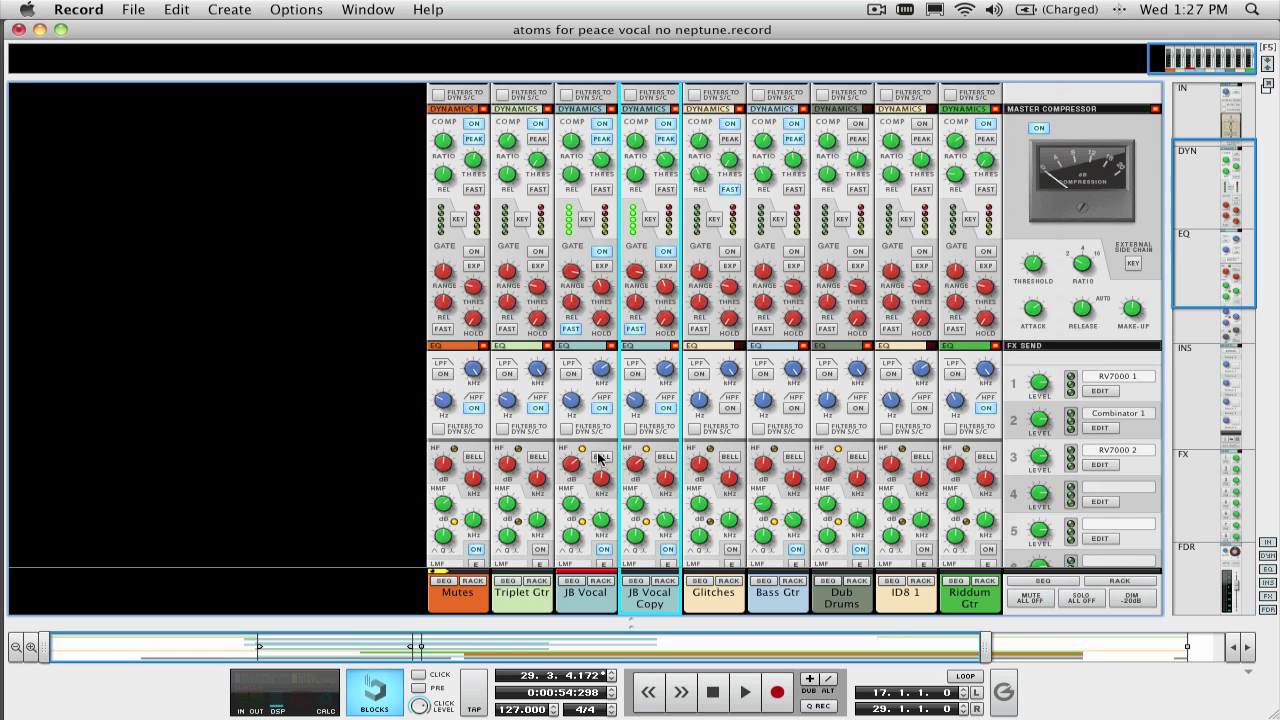
scroll(598, 457, down, 3)
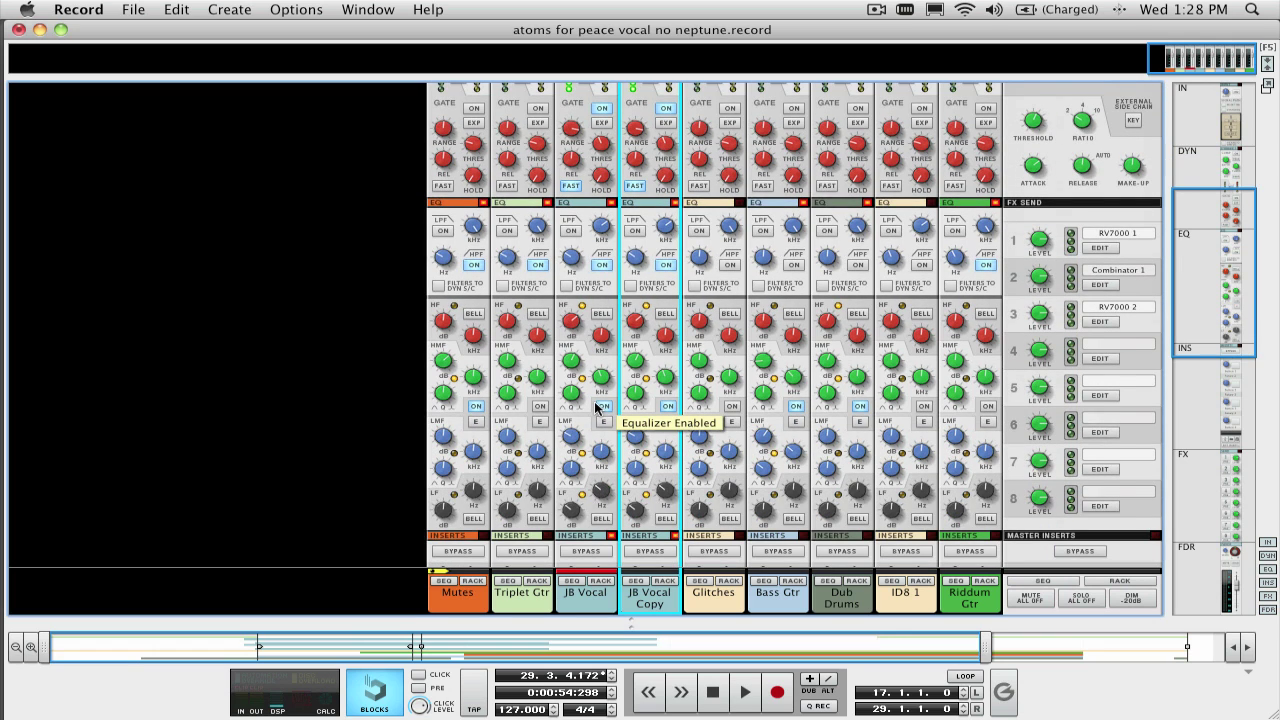
scroll(598, 408, down, 2)
scroll(597, 407, down, 5)
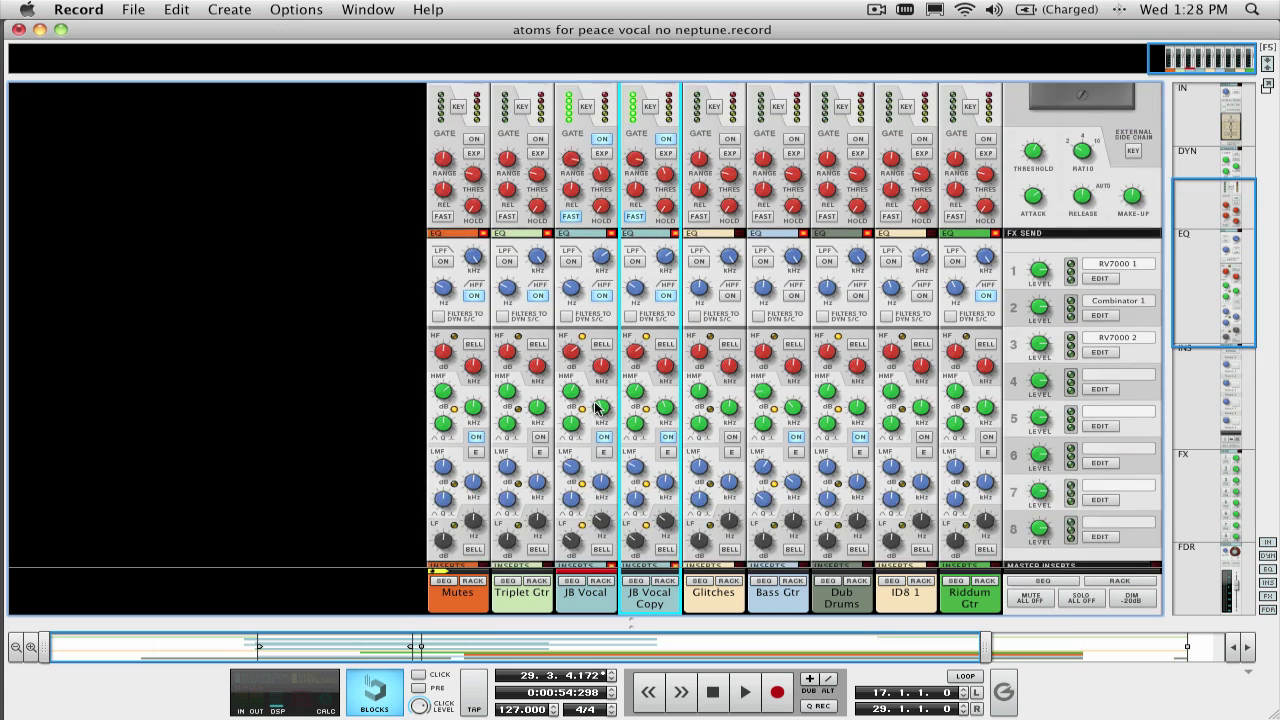
scroll(595, 408, down, 4)
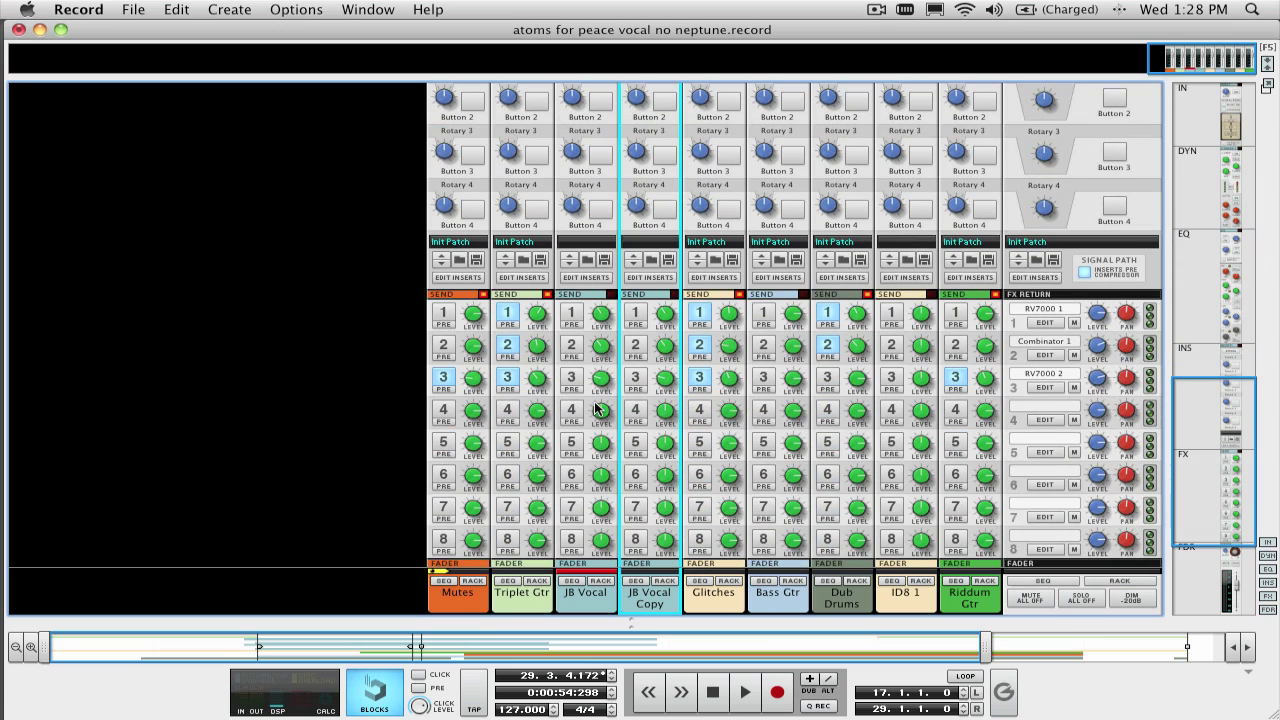
Step: Enable effect sends 1, 2 and 3 on both the JB Vocal and JB Vocal Copy mixer channels
click(576, 362)
click(572, 345)
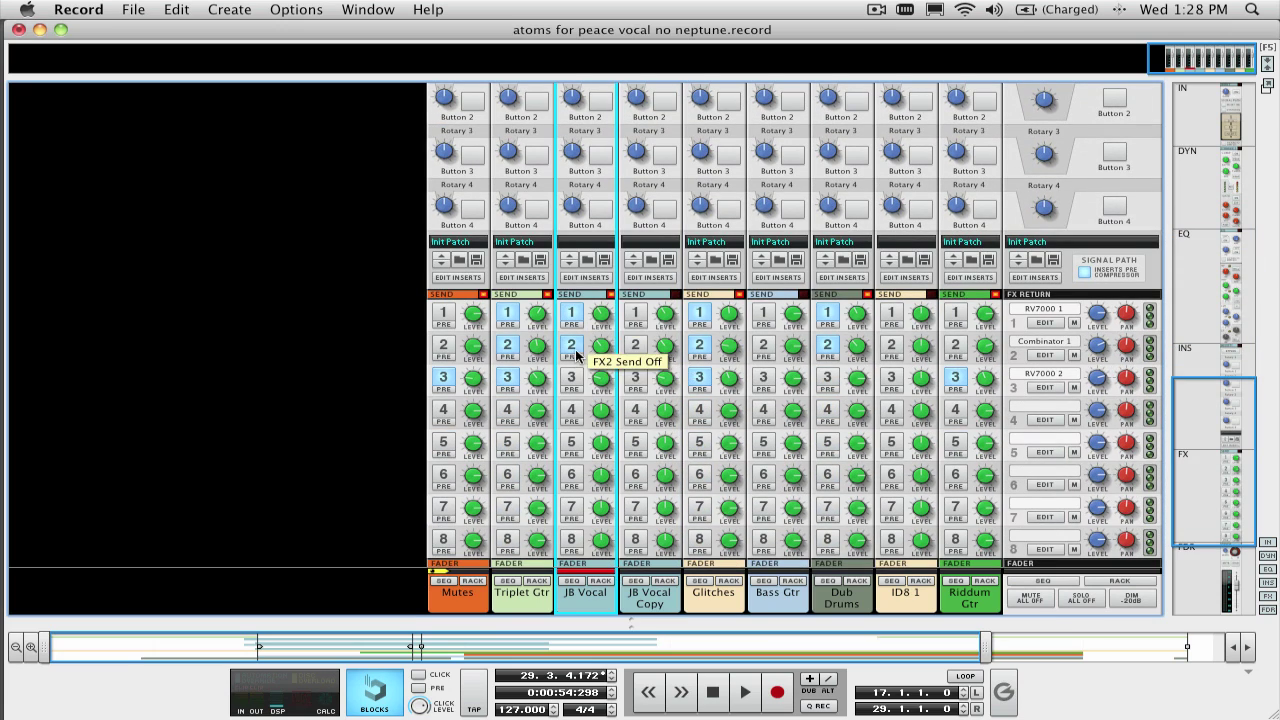
click(572, 377)
click(635, 313)
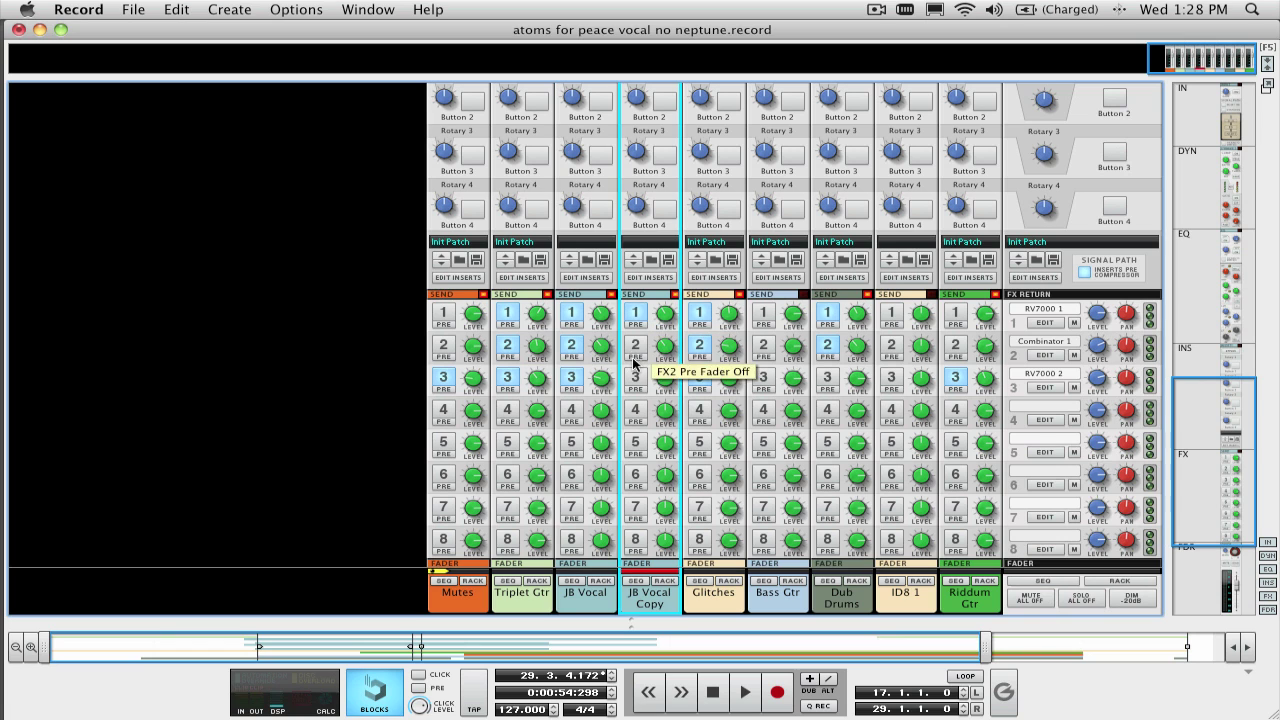
click(635, 345)
Step: Start playback just before bar 17 and lower the JB Vocal Copy channel fader to about -10.74 dB
scroll(632, 421, down, 3)
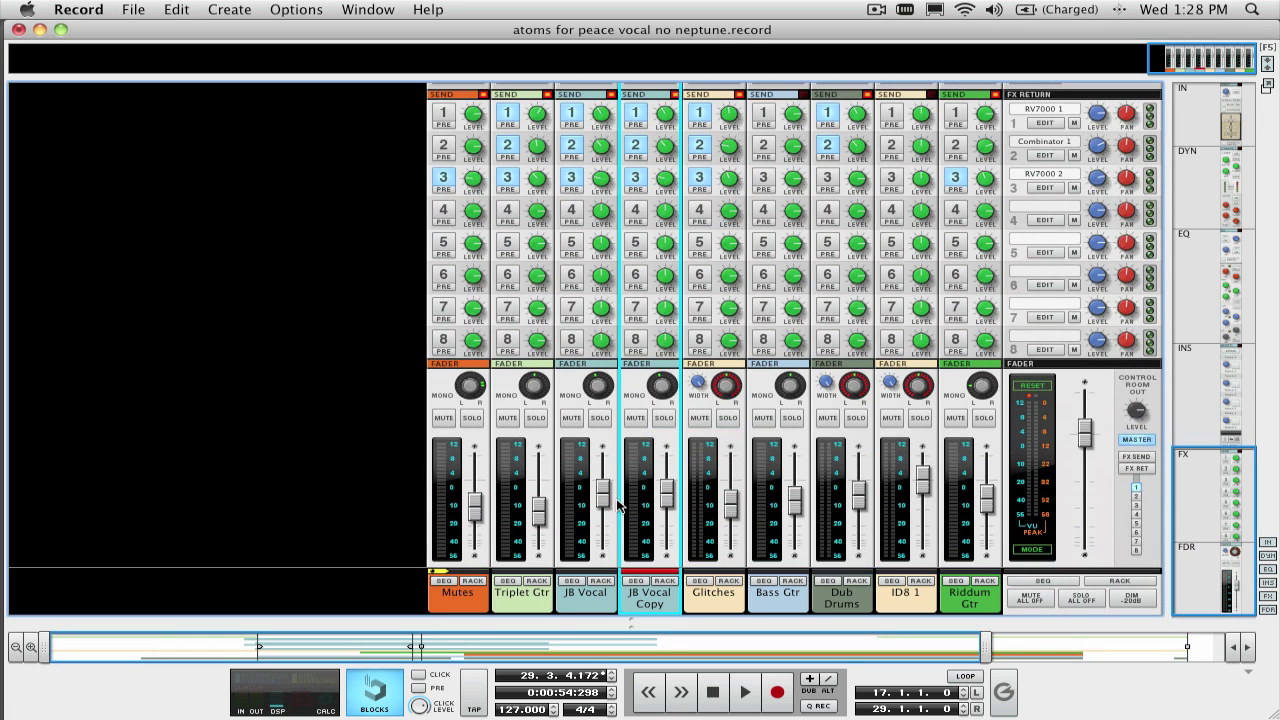
key(F7)
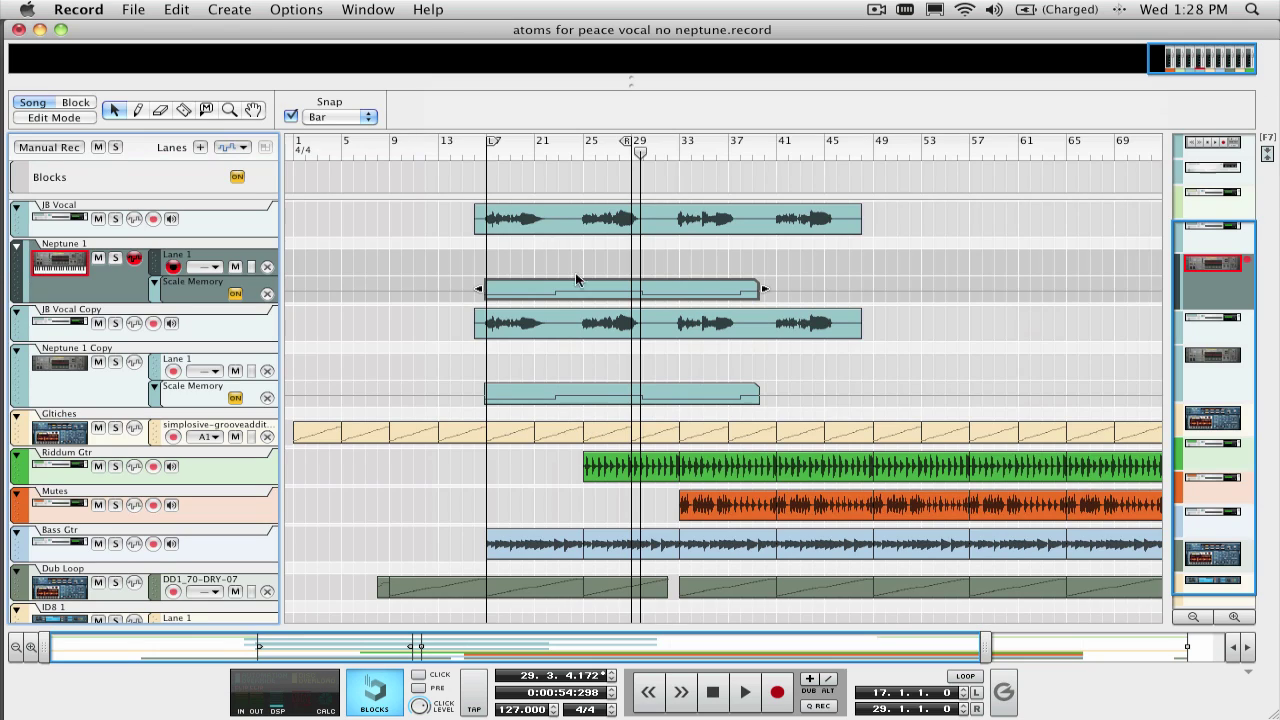
click(480, 158)
key(space)
key(F5)
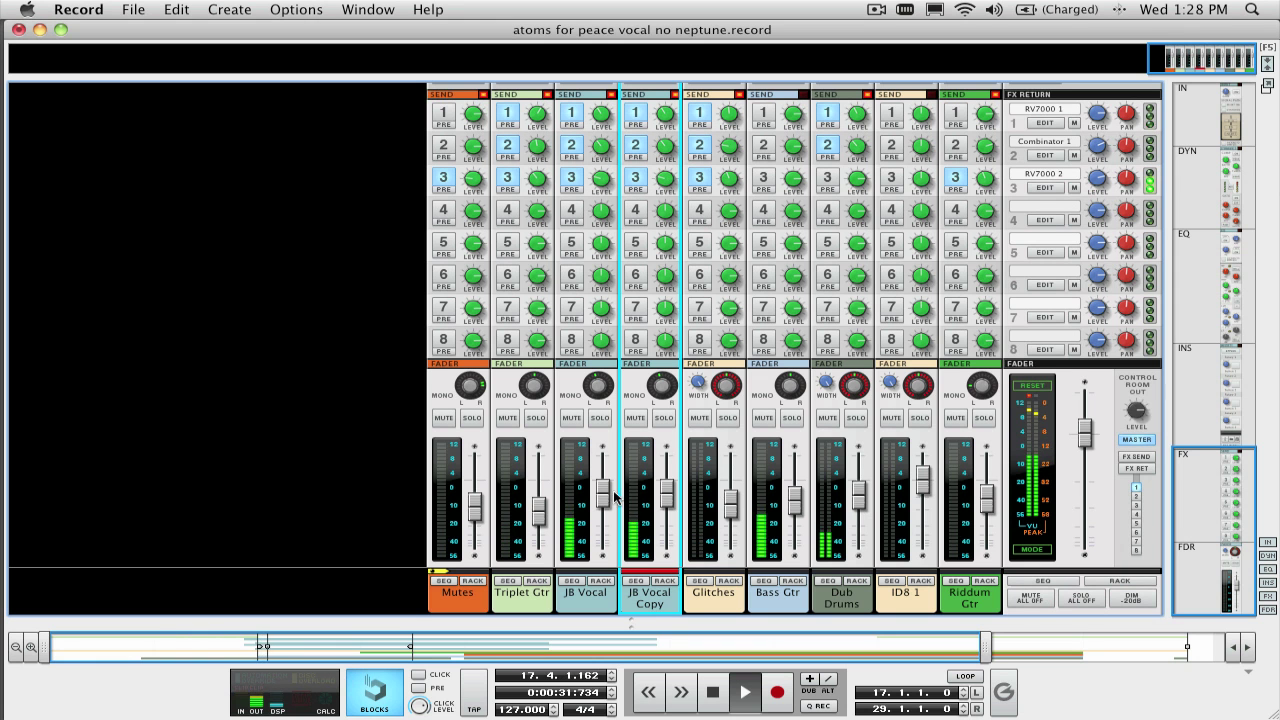
drag(667, 506, 667, 519)
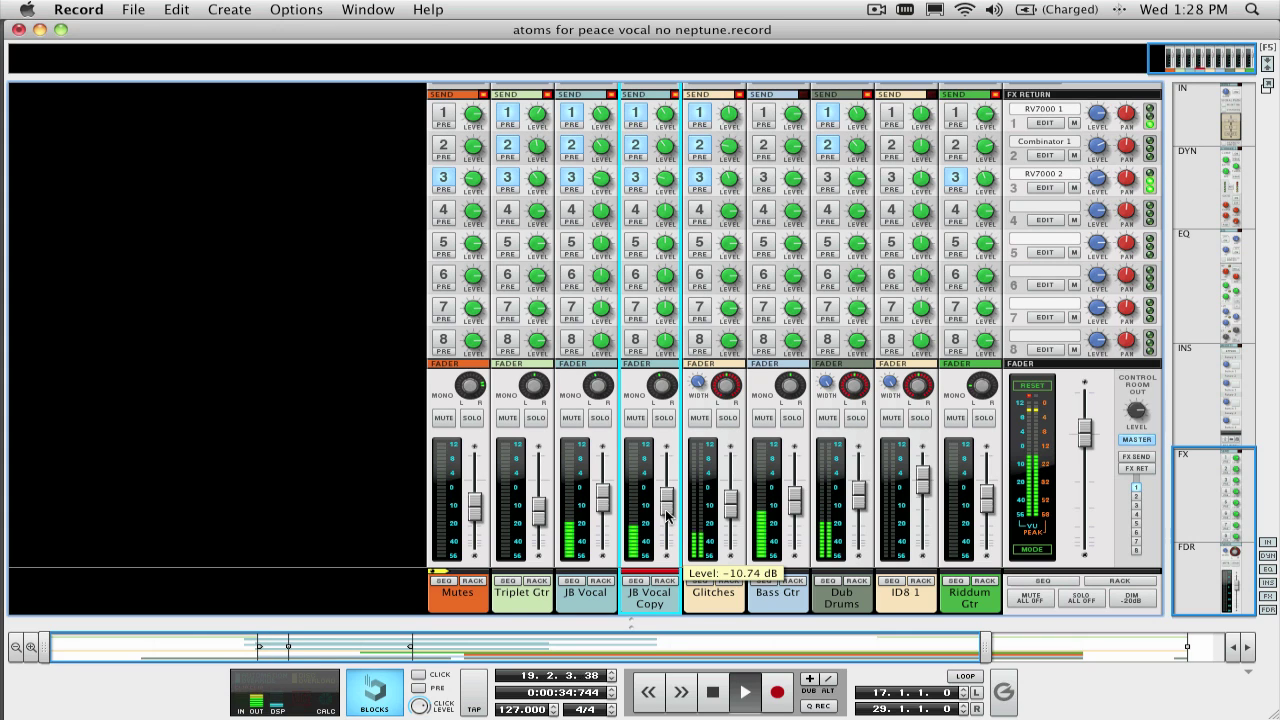
Step: Adjust the effect send levels of the JB Vocal and JB Vocal Copy channels during playback
click(605, 114)
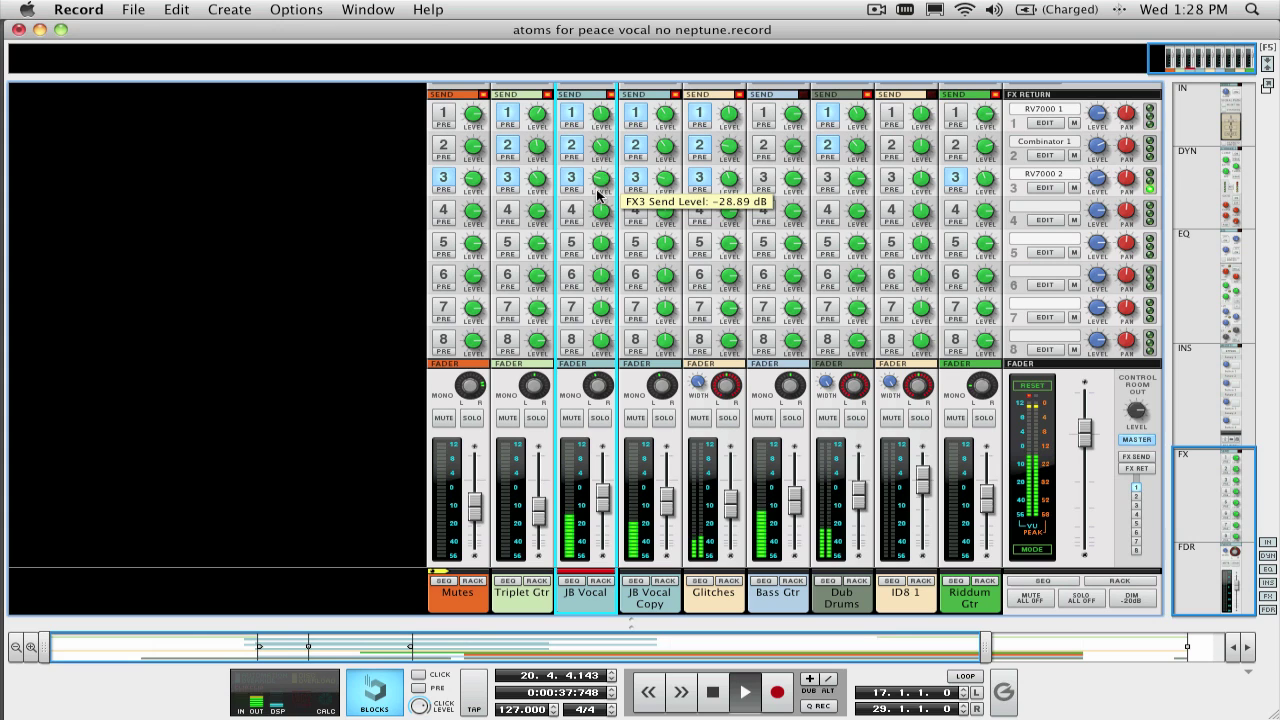
click(665, 178)
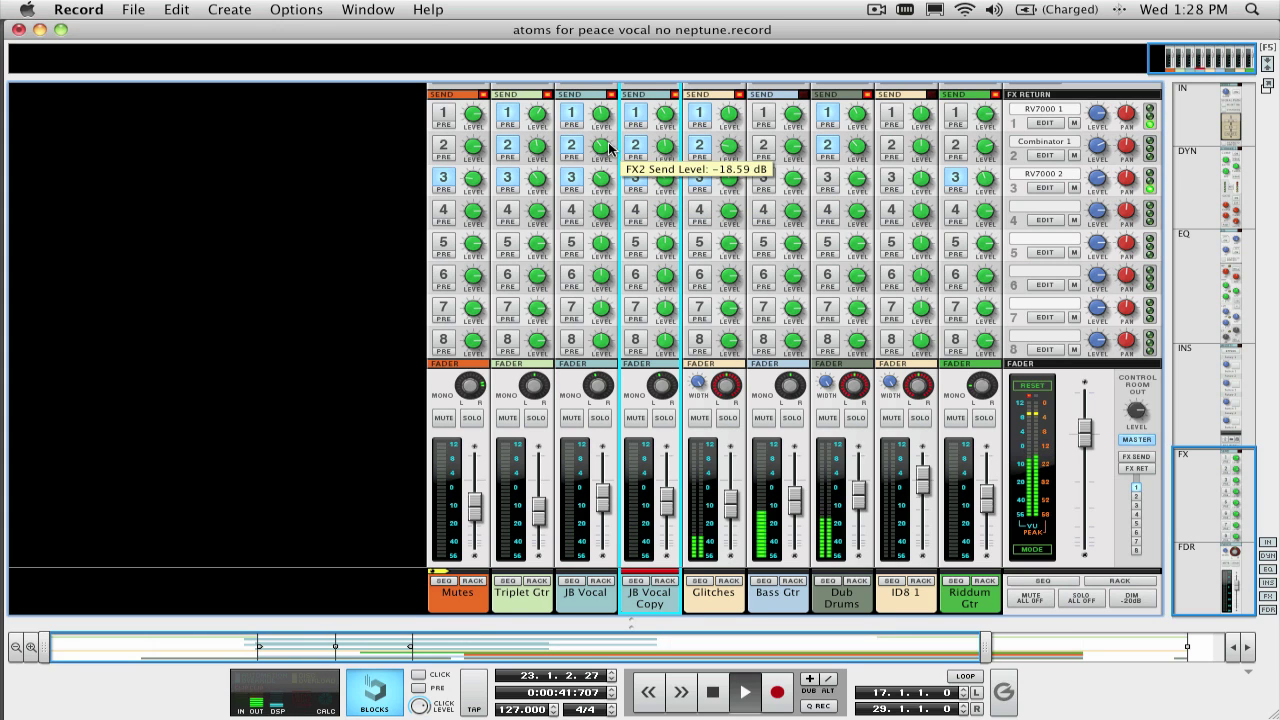
drag(673, 149, 673, 152)
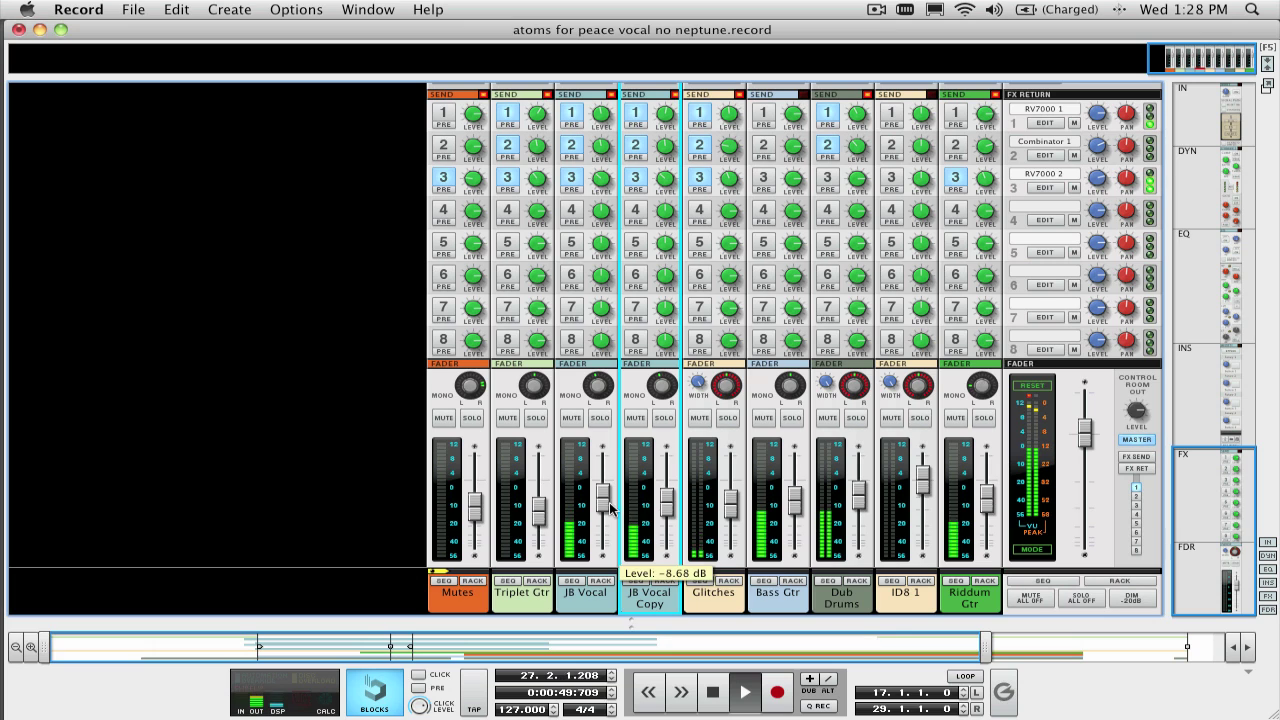
Step: Lower the JB Vocal fader slightly, set the JB Vocal Copy fader to about -12.29 dB, and stop playback
drag(605, 503, 633, 513)
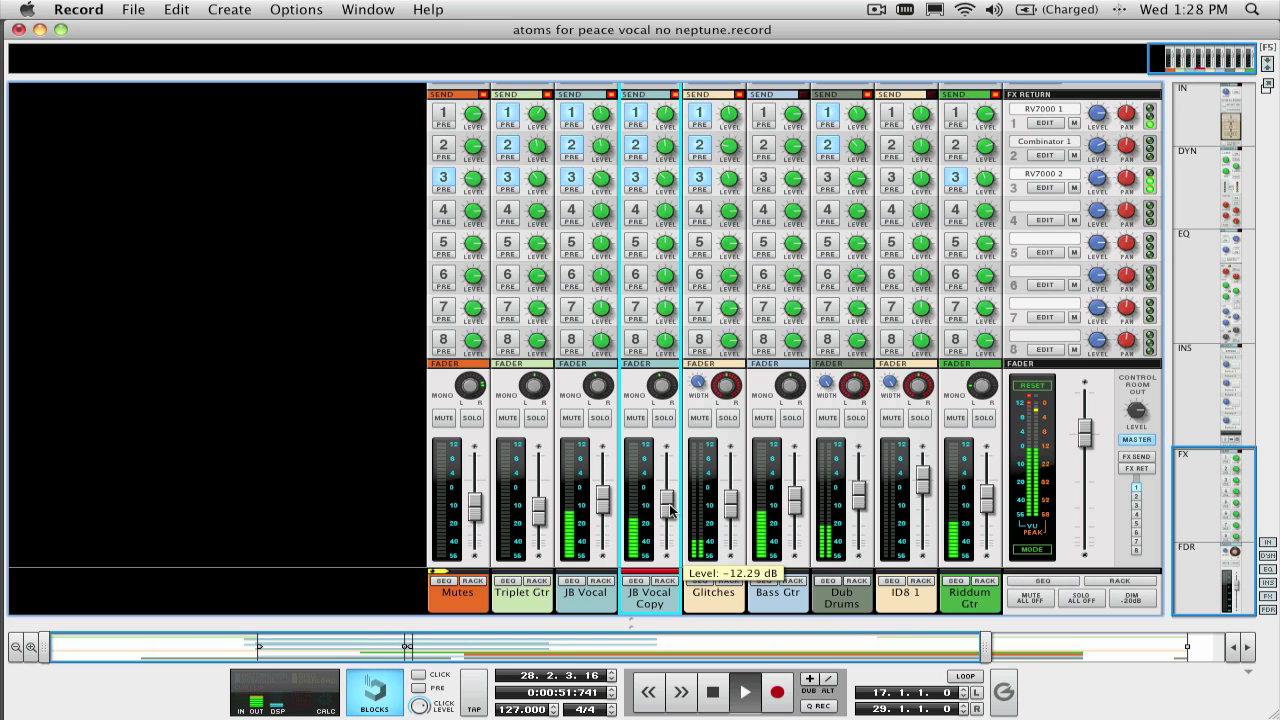
click(641, 472)
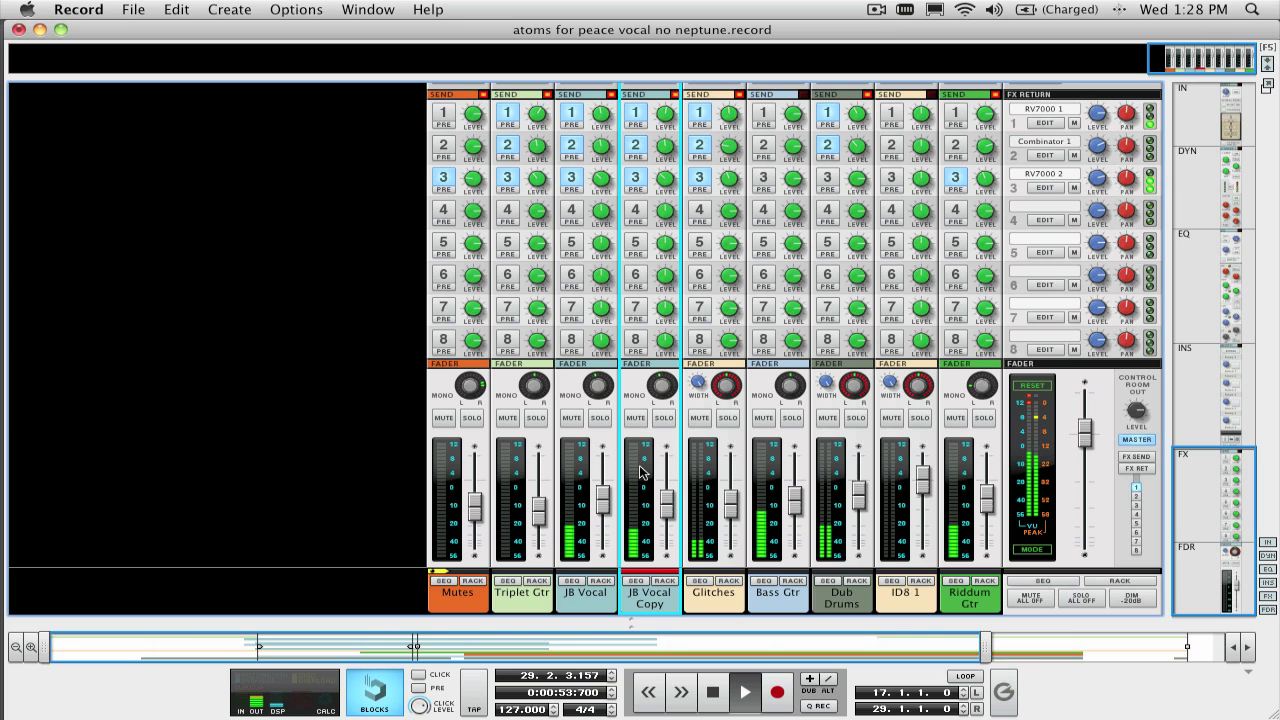
key(space)
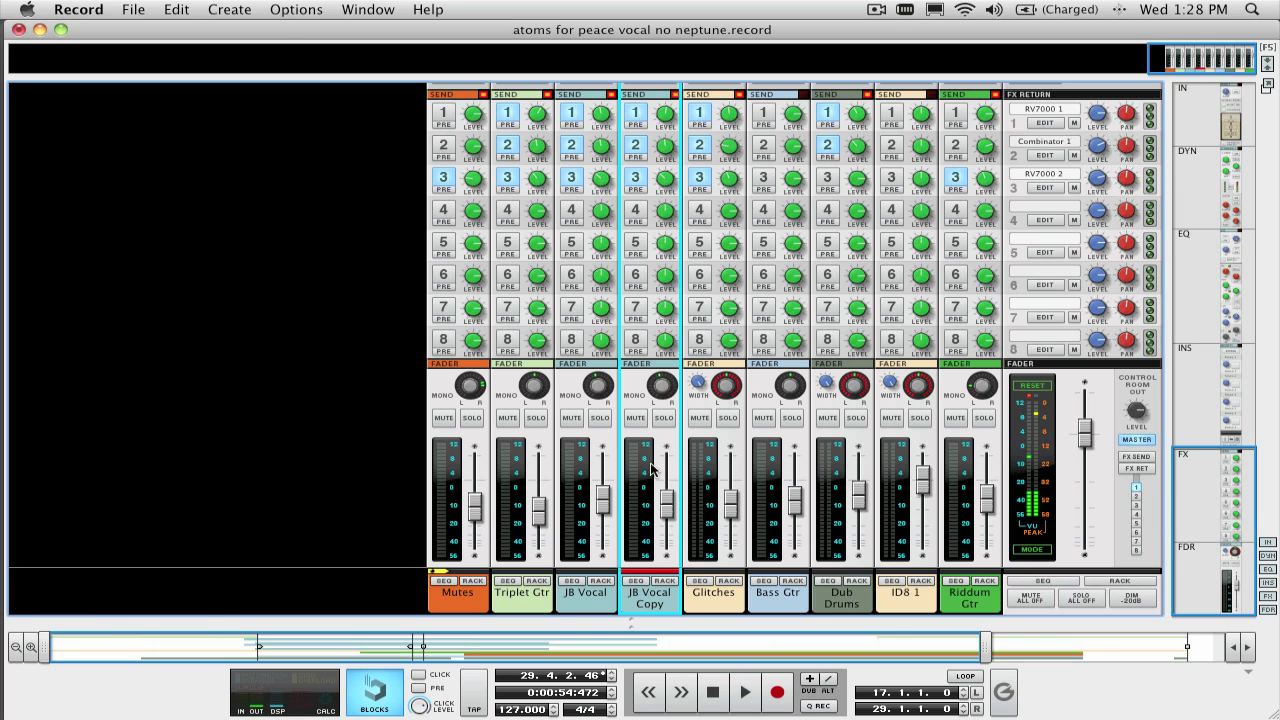
Step: Show the original vocal's Neptune 1 in the rack and route its MIDI input to Voice Synth
key(F7)
scroll(157, 340, up, 3)
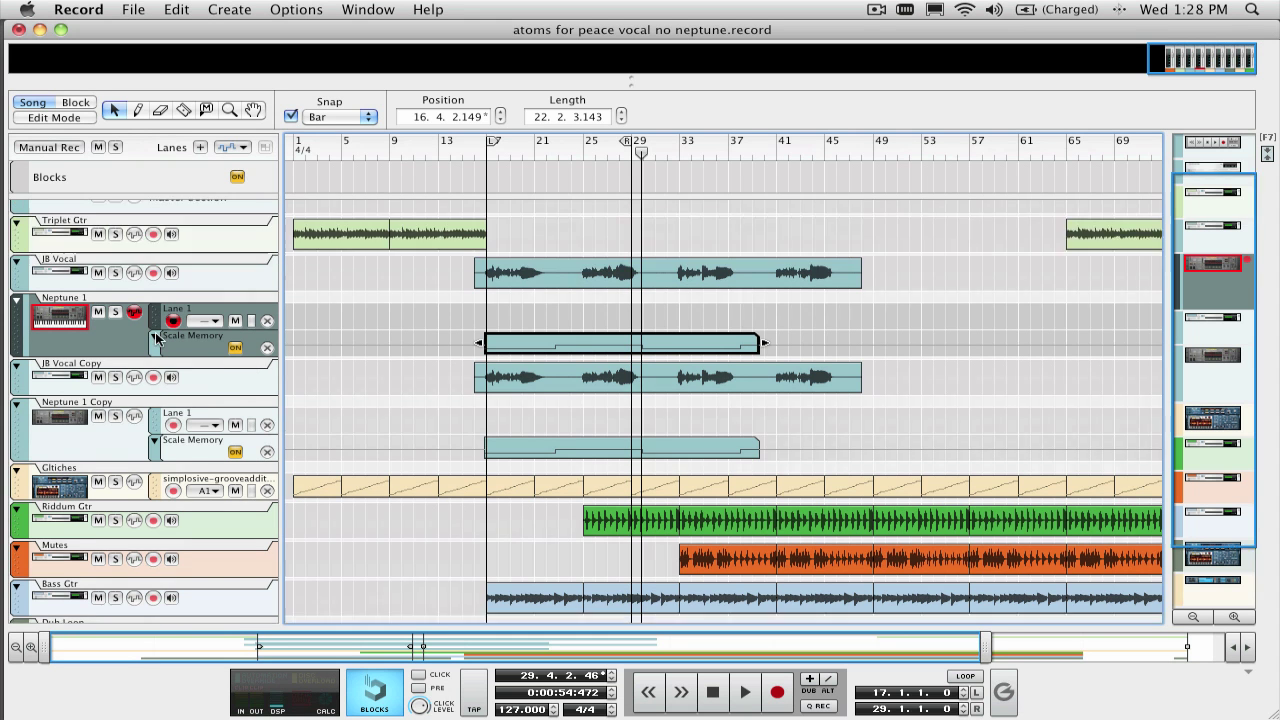
click(87, 381)
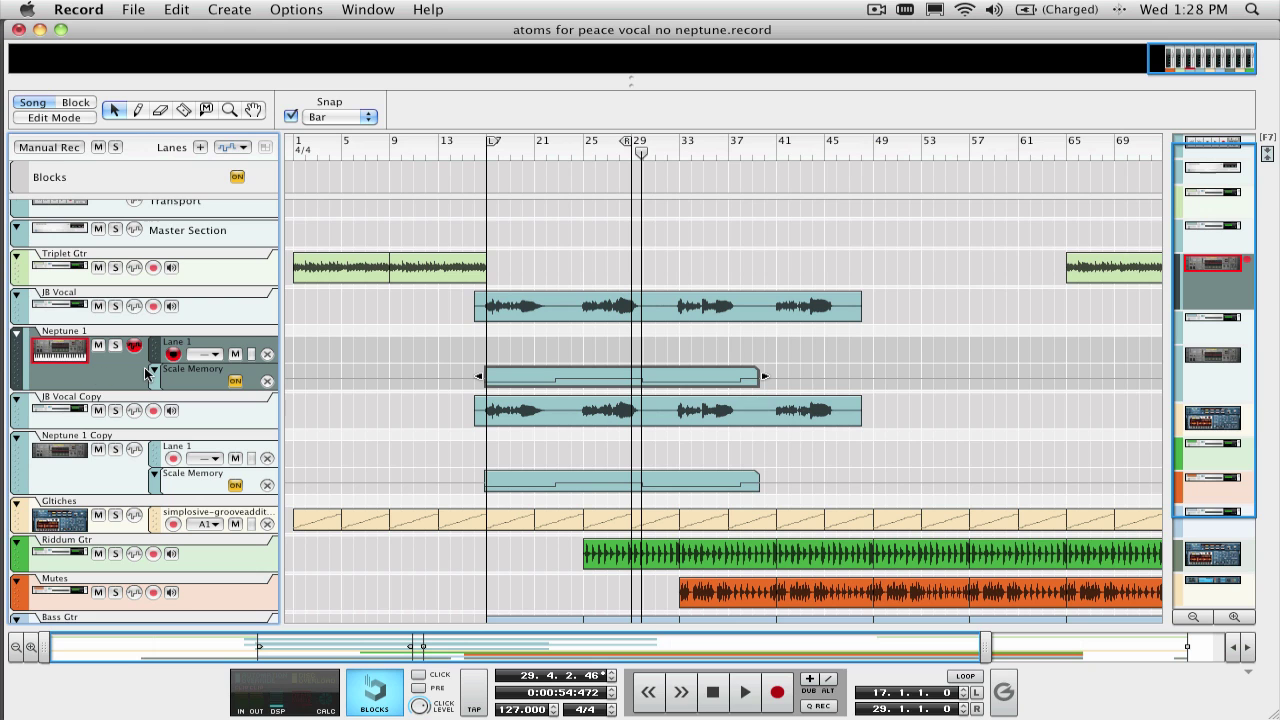
key(Tab)
scroll(244, 219, up, 3)
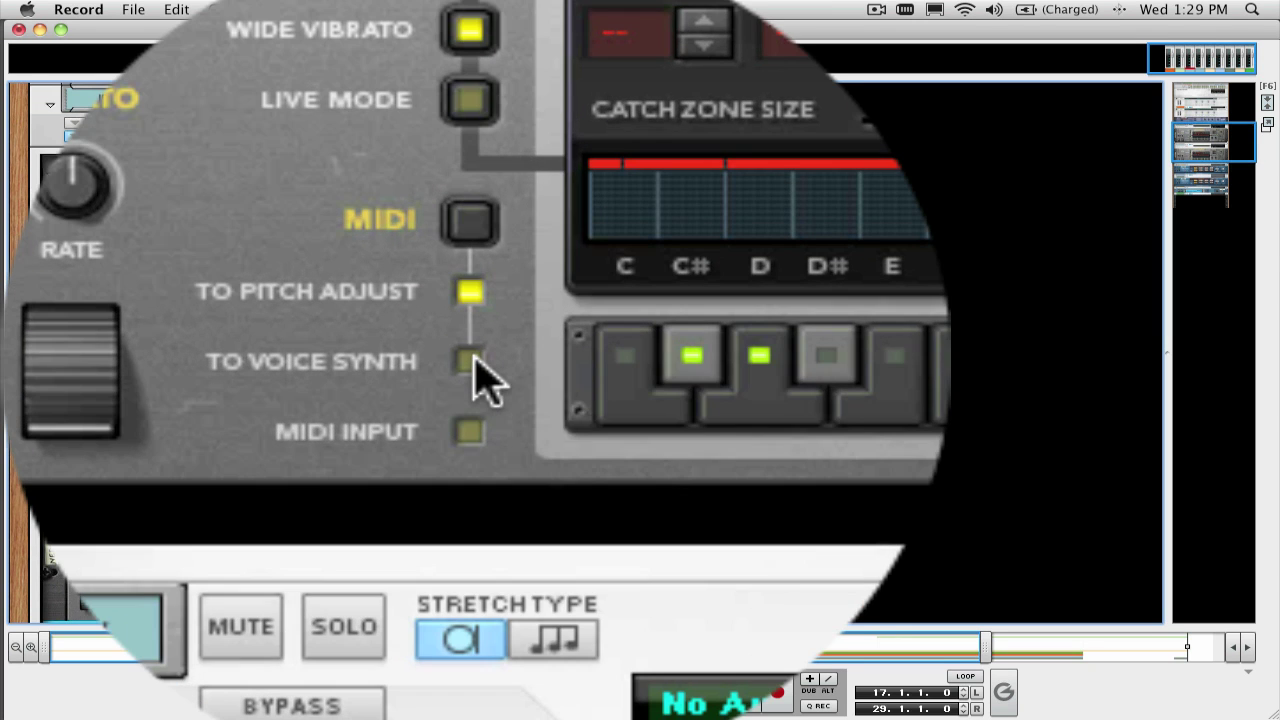
click(259, 306)
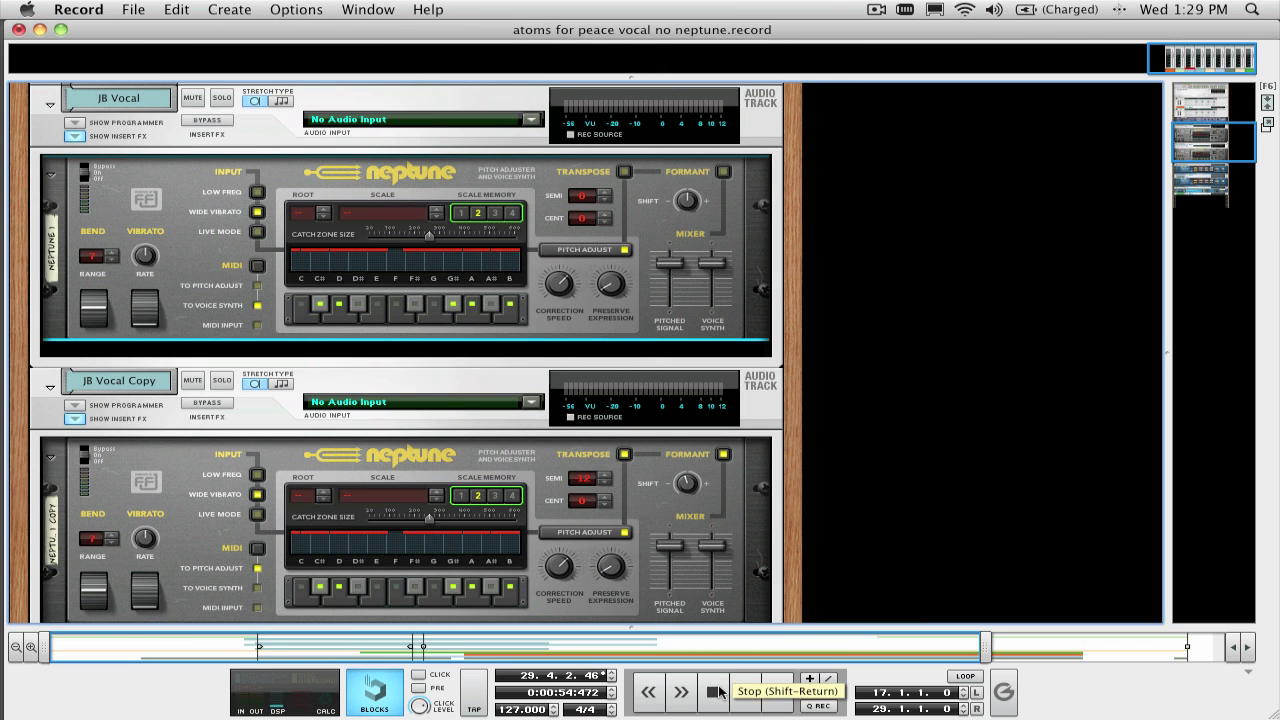
Step: Record MIDI notes on the Neptune 1 track from bar 15 to about bar 30
key(F7)
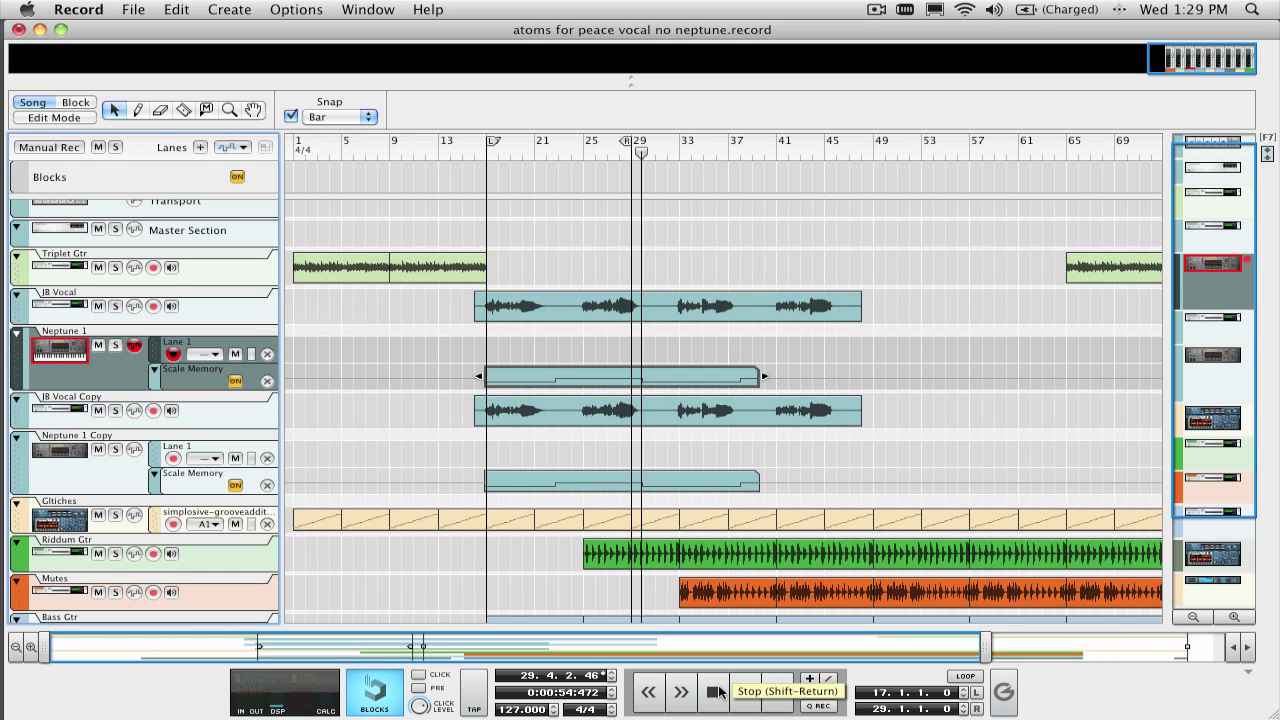
click(468, 150)
click(593, 384)
click(745, 693)
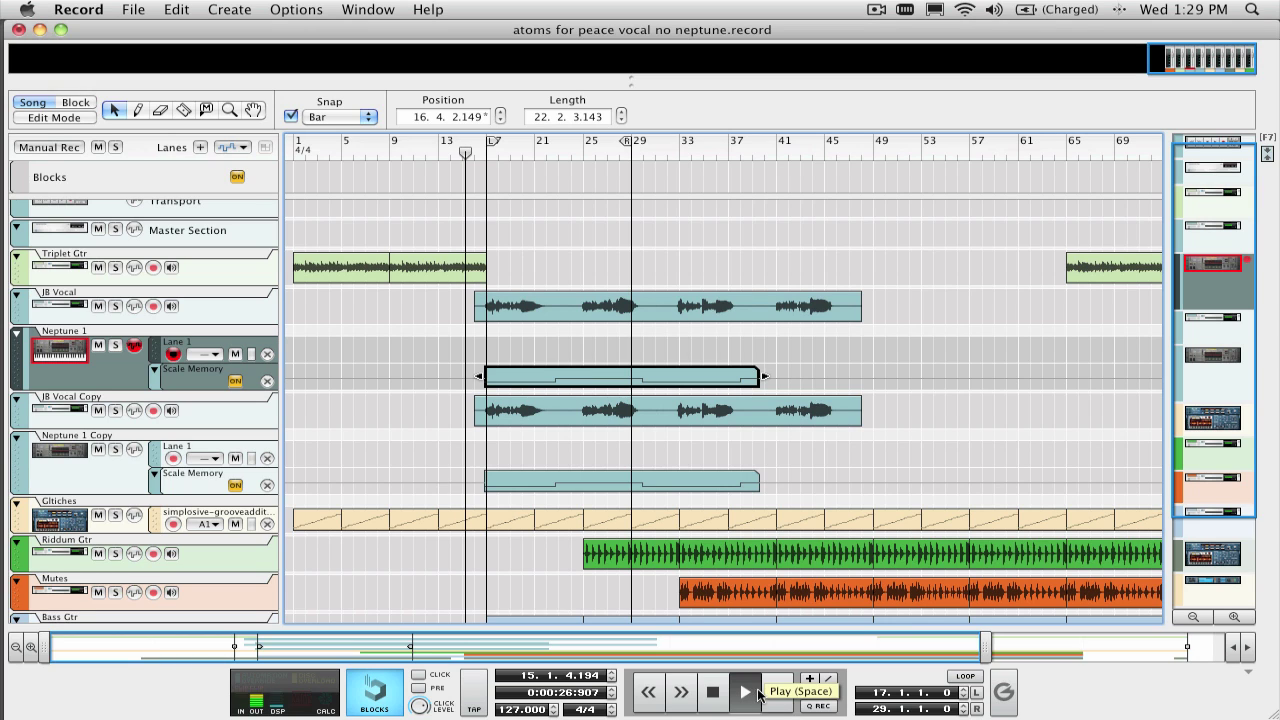
click(777, 692)
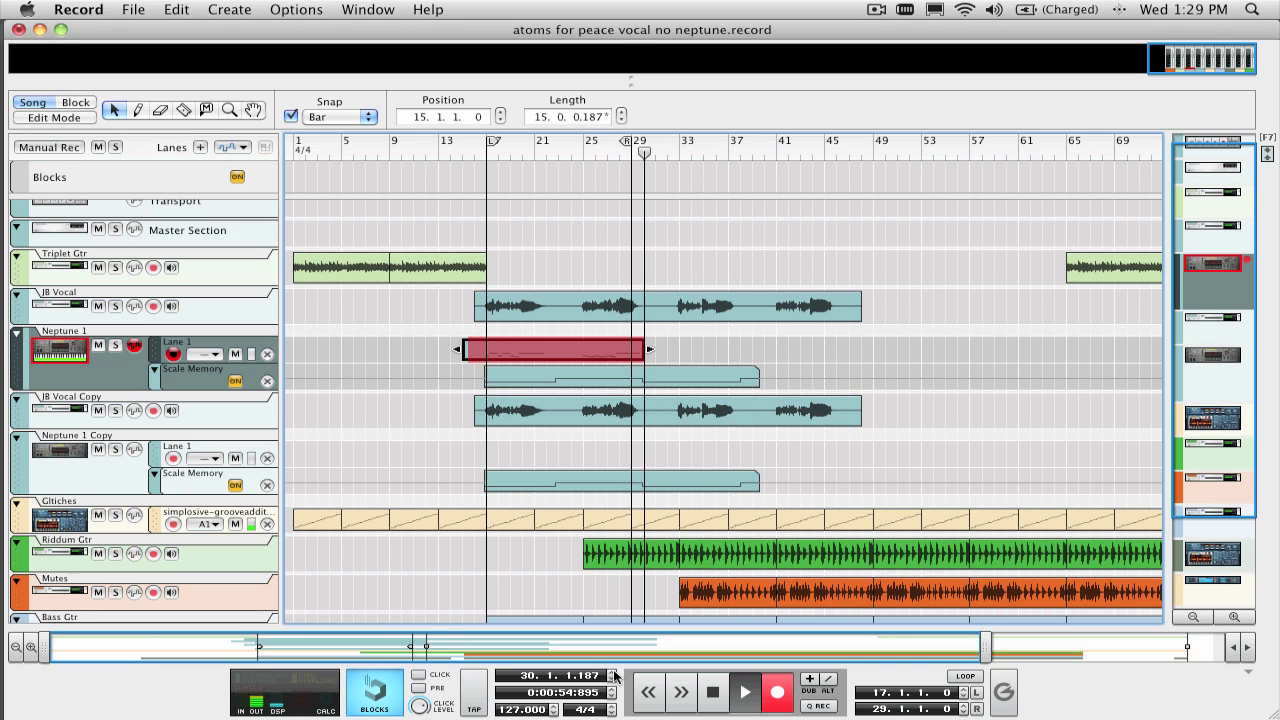
key(space)
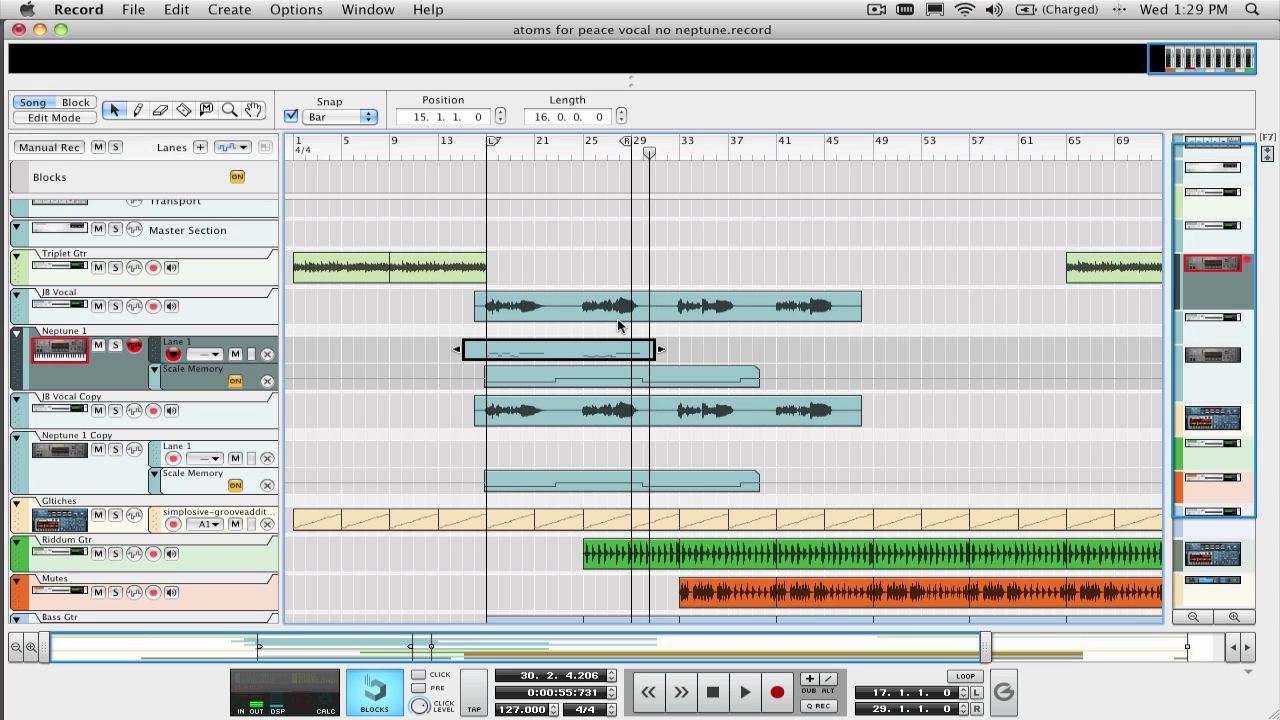
Step: Open the recorded Neptune 1 clip for note editing and raise the long E2 note at bar 19 to A2 during playback from bar 17
double_click(538, 347)
scroll(626, 365, down, 4)
scroll(624, 366, up, 1)
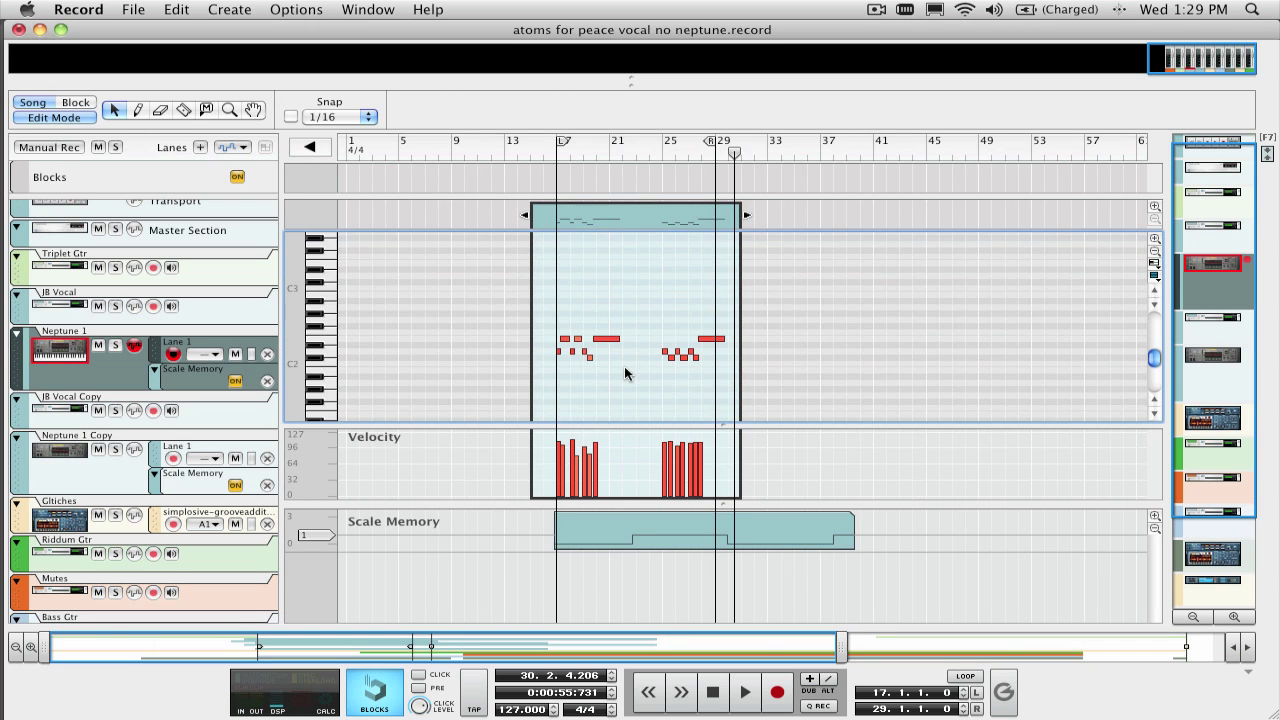
click(576, 339)
click(614, 340)
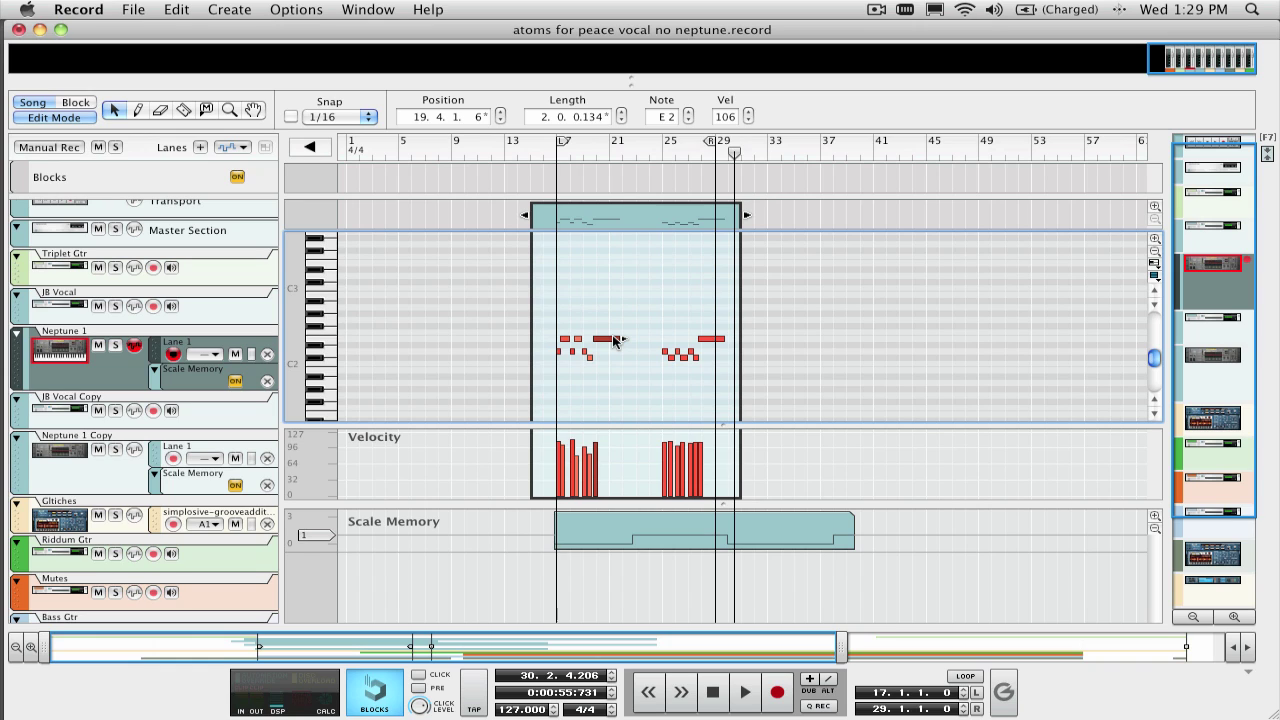
click(551, 148)
key(space)
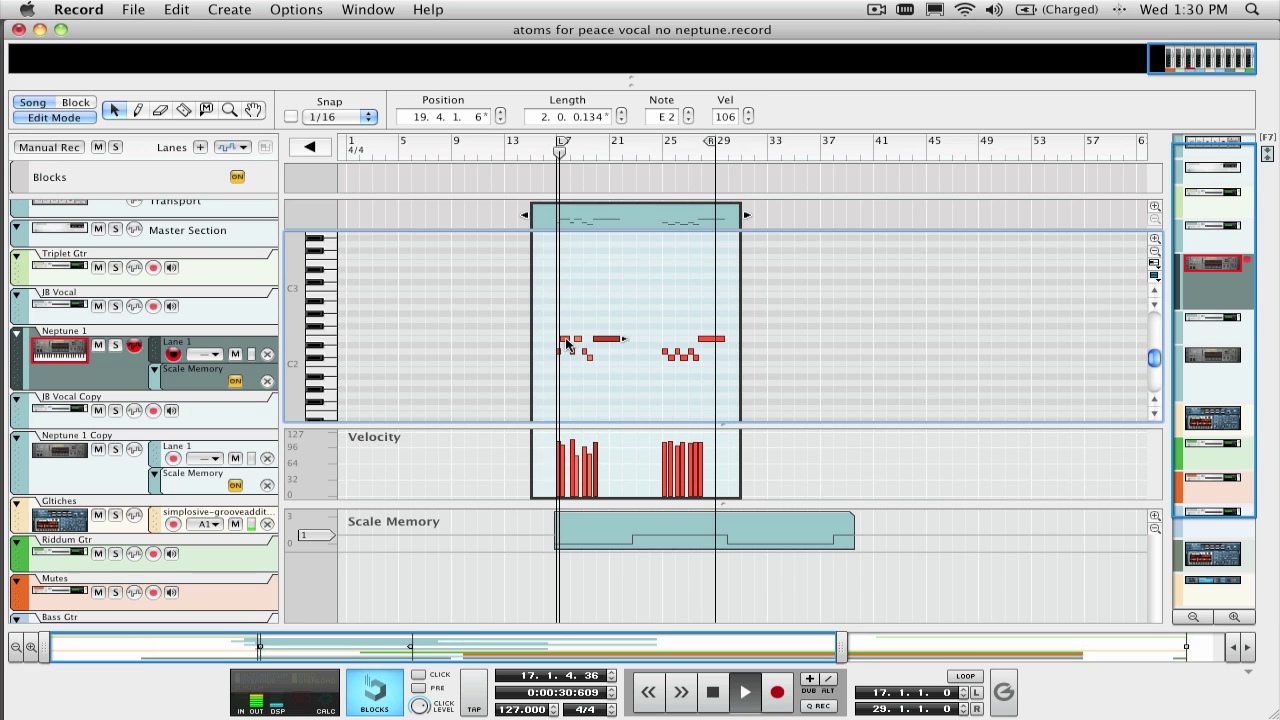
drag(605, 341, 605, 307)
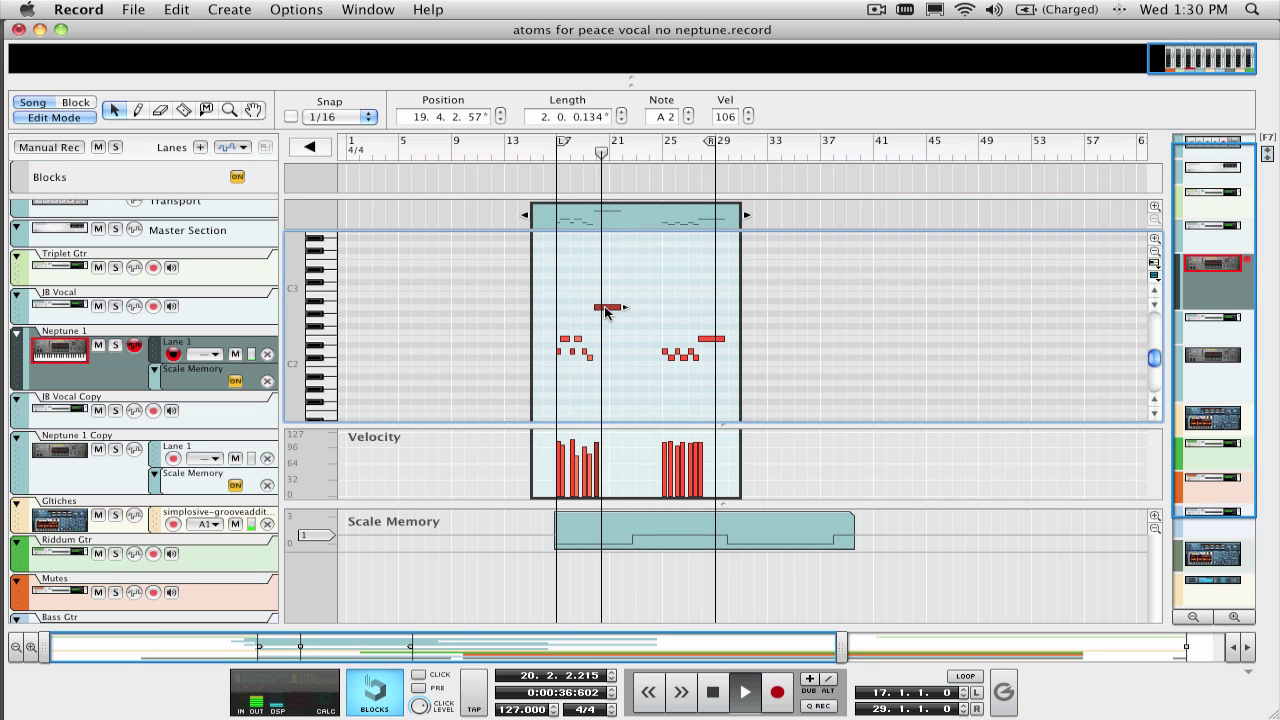